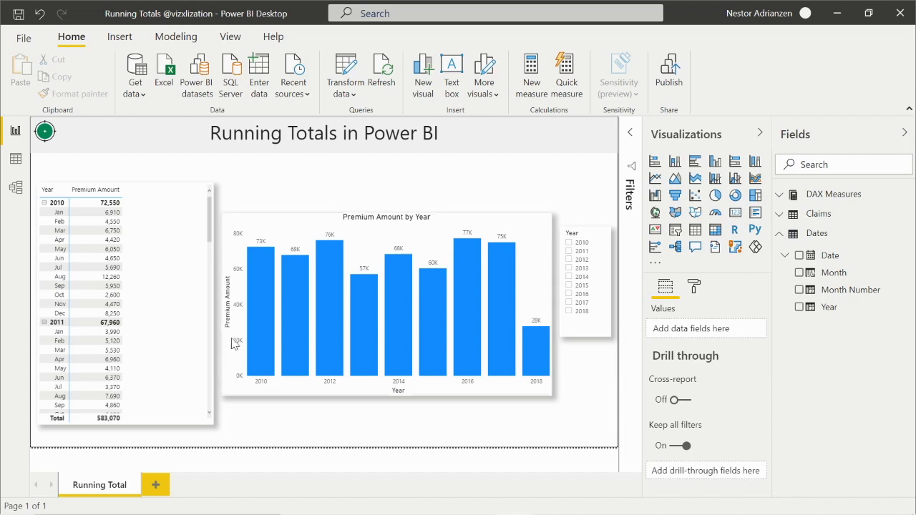
- Select the Premium Amount by Year chart, then deselect it
mouse_move(176, 241)
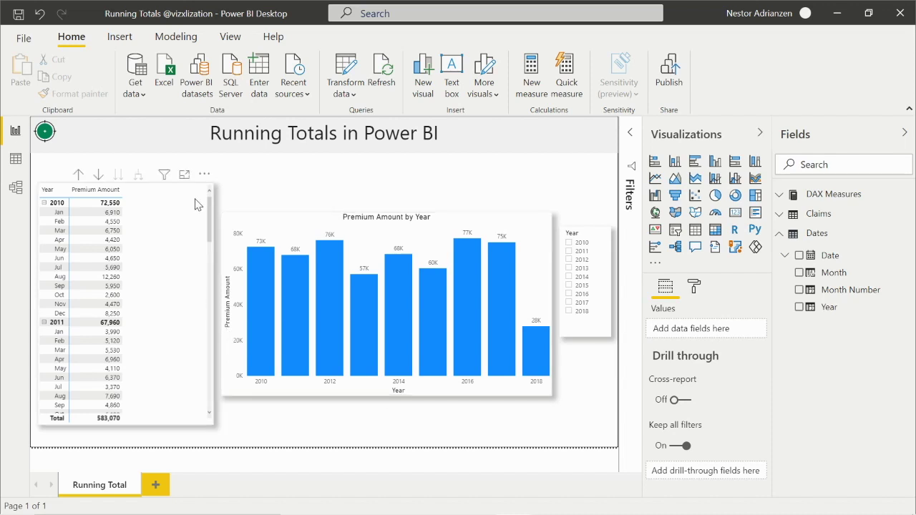
mouse_move(300, 229)
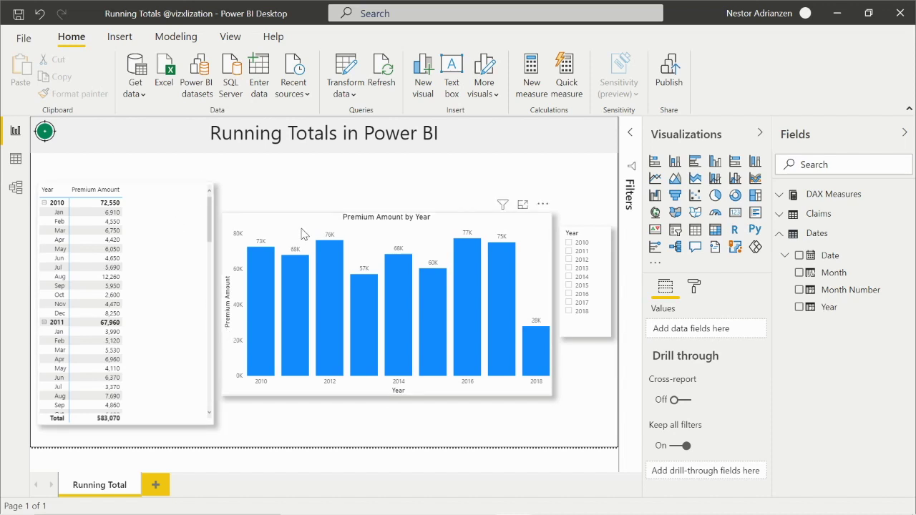
left_click(312, 224)
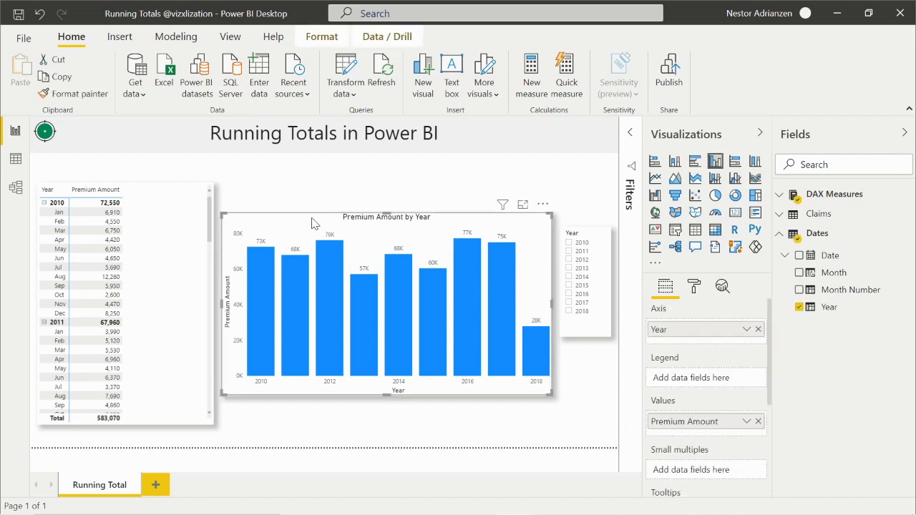
mouse_move(589, 339)
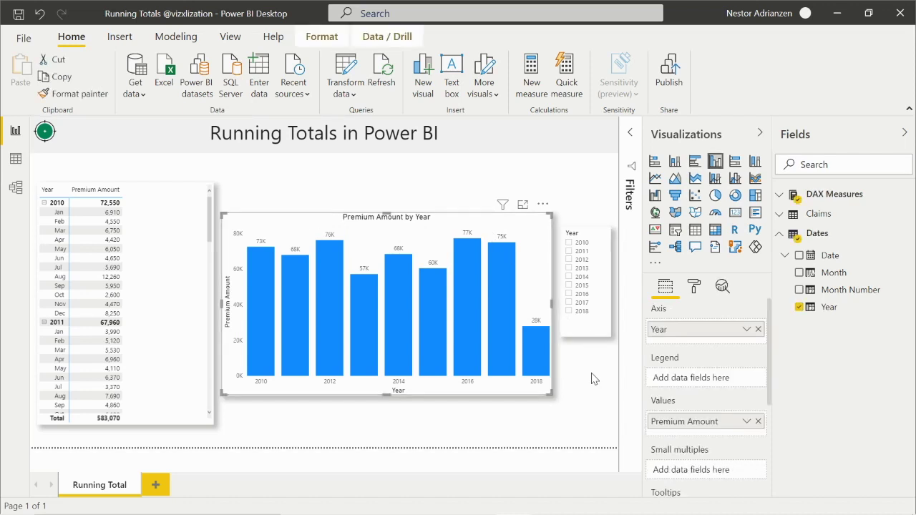
left_click(594, 378)
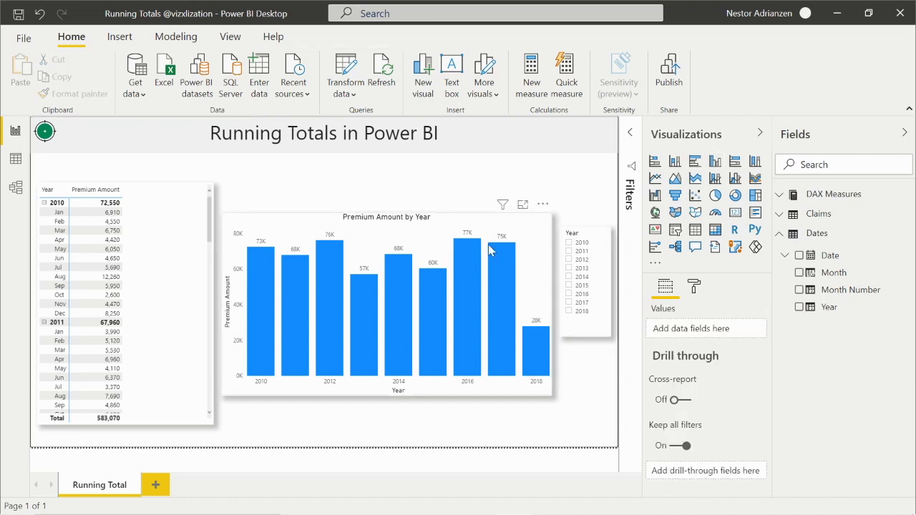
mouse_move(586, 249)
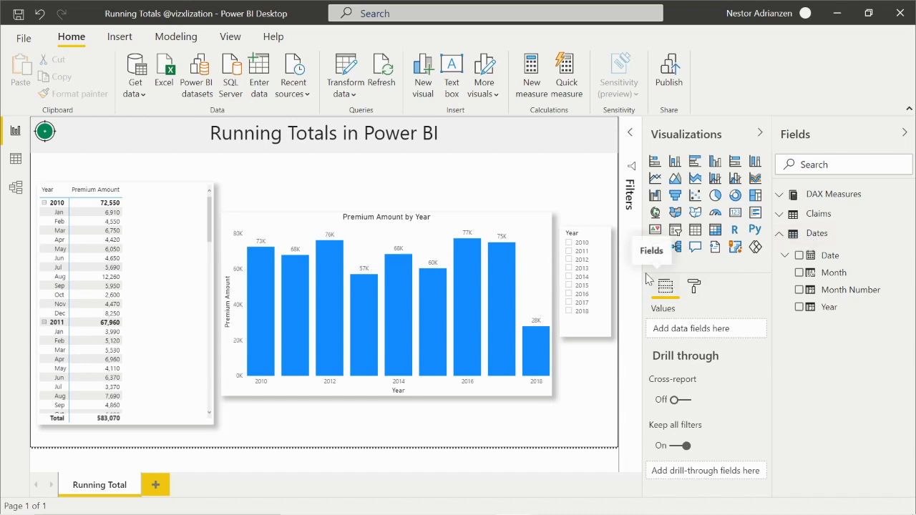
- Read the Dates table's CALENDAR formula, then view the data model with Properties collapsed
left_click(824, 230)
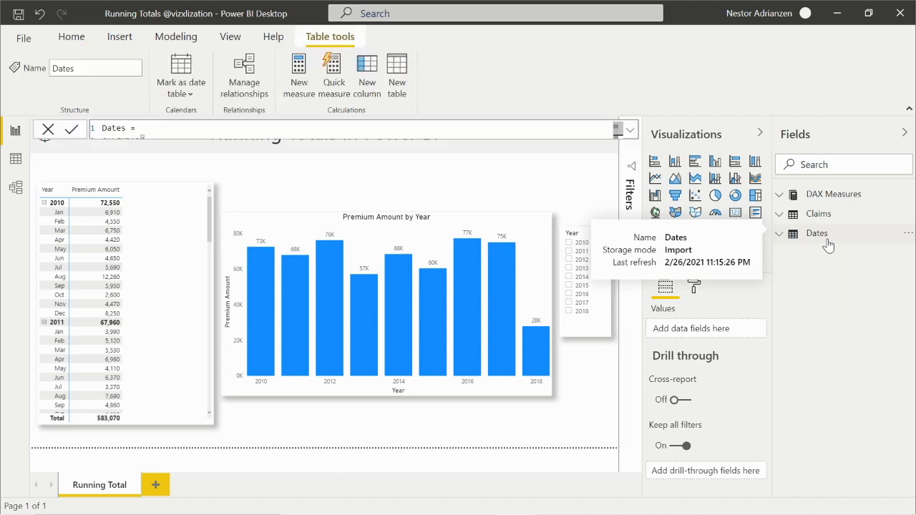
left_click(630, 134)
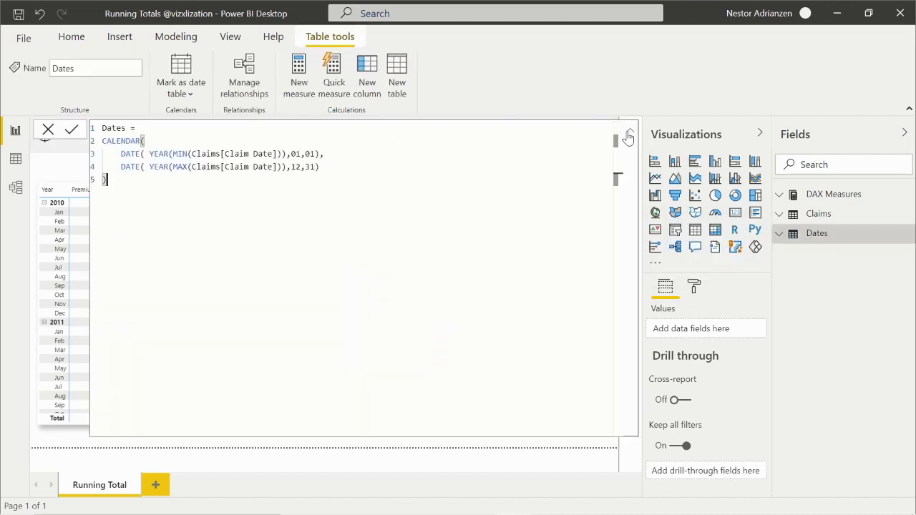
left_click(629, 134)
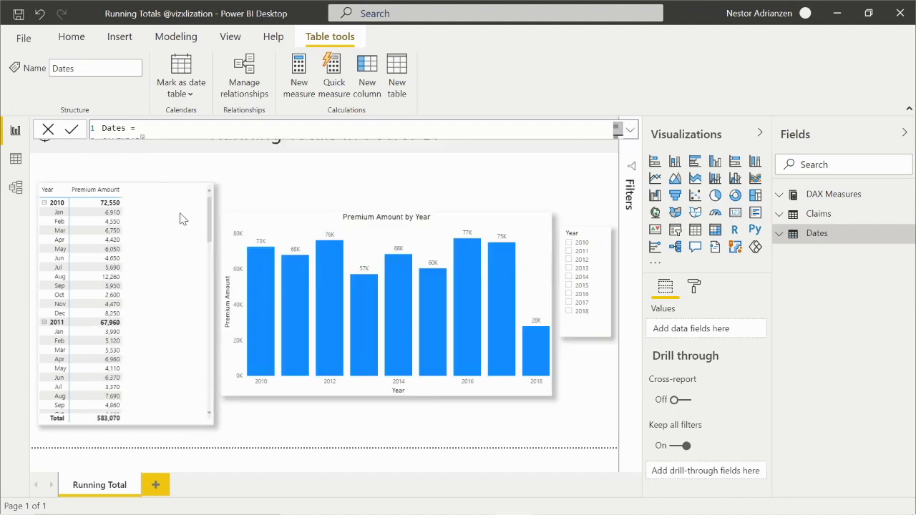
left_click(16, 188)
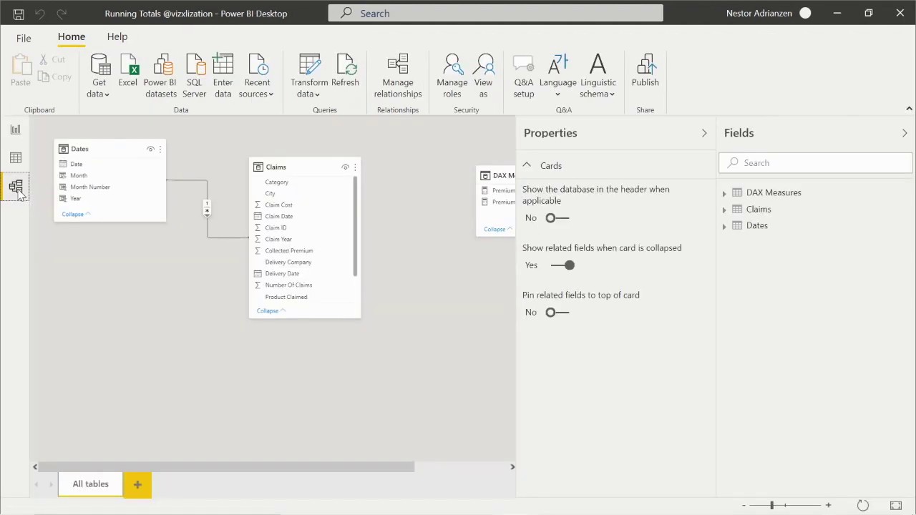
left_click(704, 134)
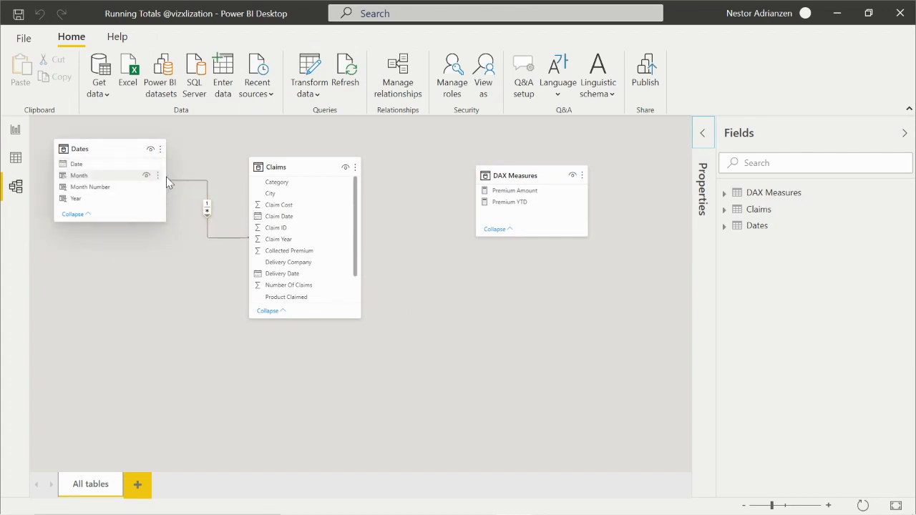
double_click(200, 188)
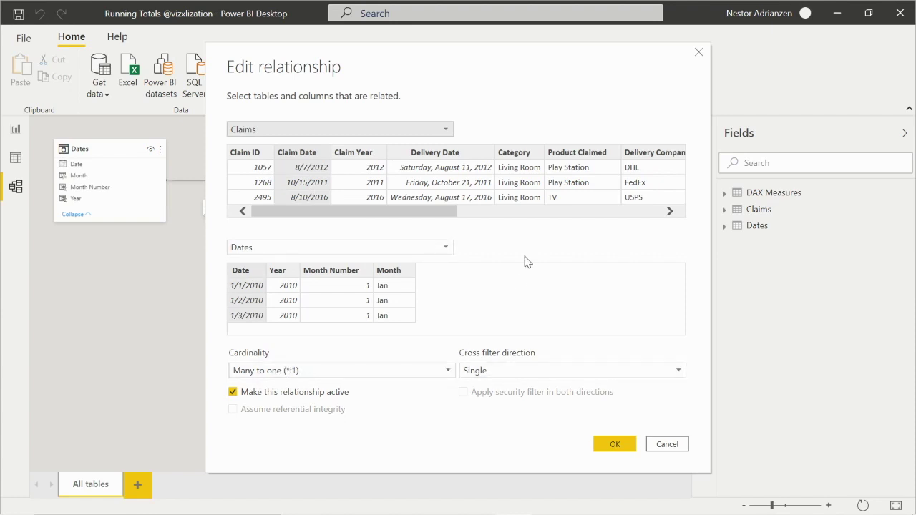
left_click(666, 446)
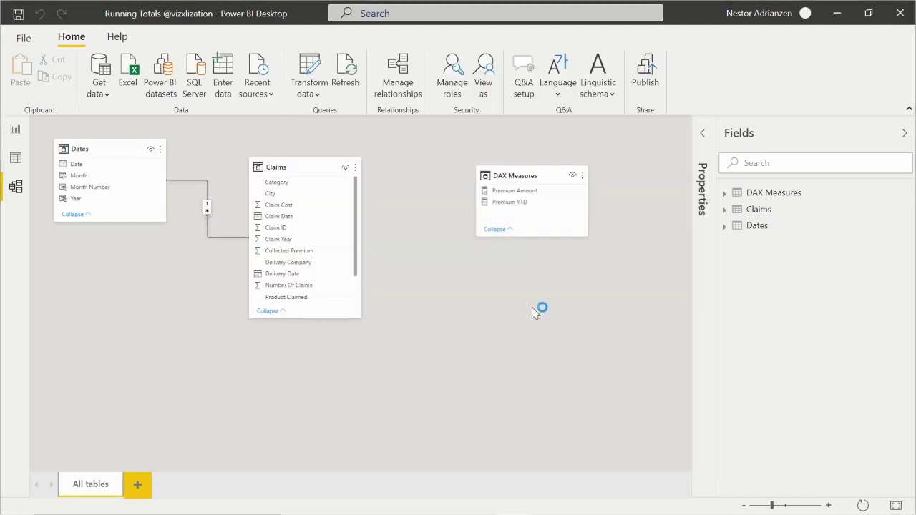
- Back on the report, expand DAX Measures and read the Premium Amount formula
left_click(16, 130)
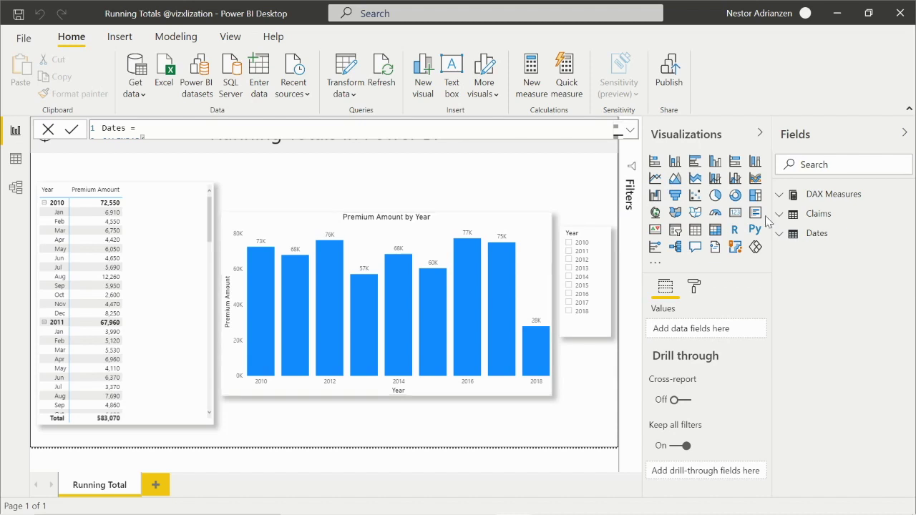
left_click(815, 201)
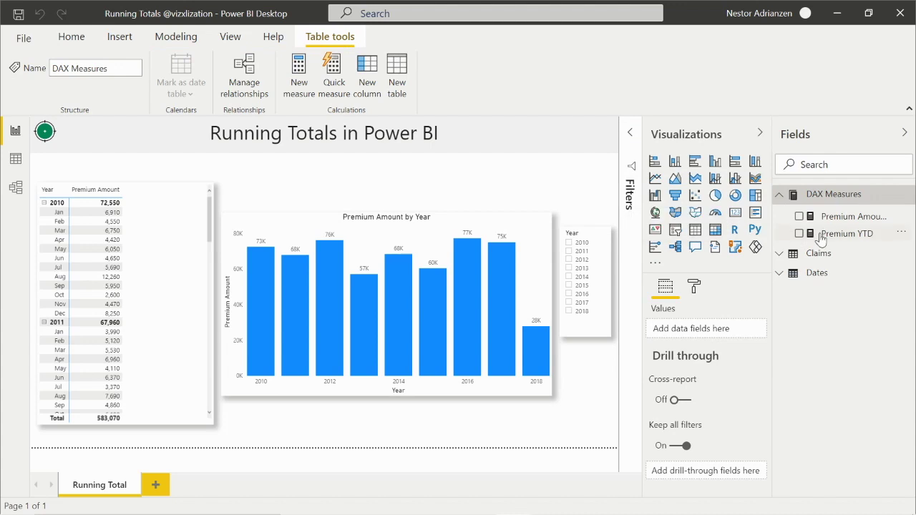
left_click(852, 218)
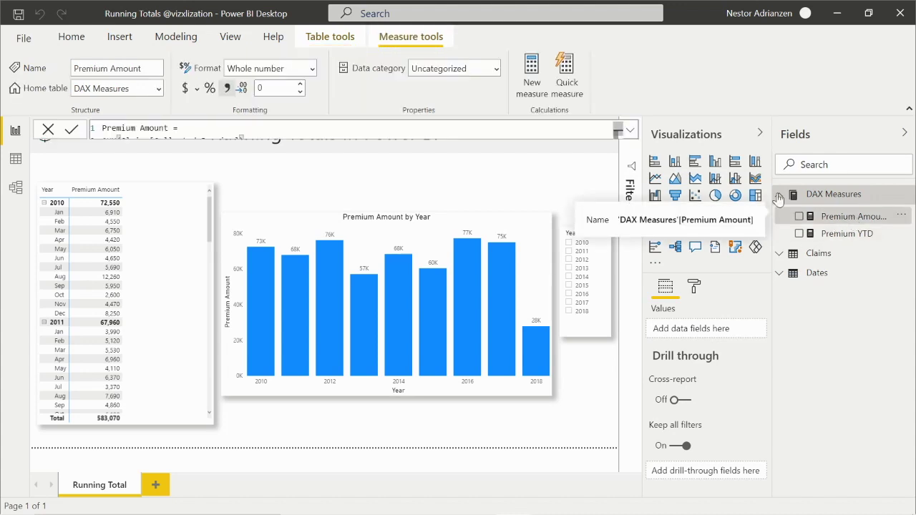
left_click(630, 133)
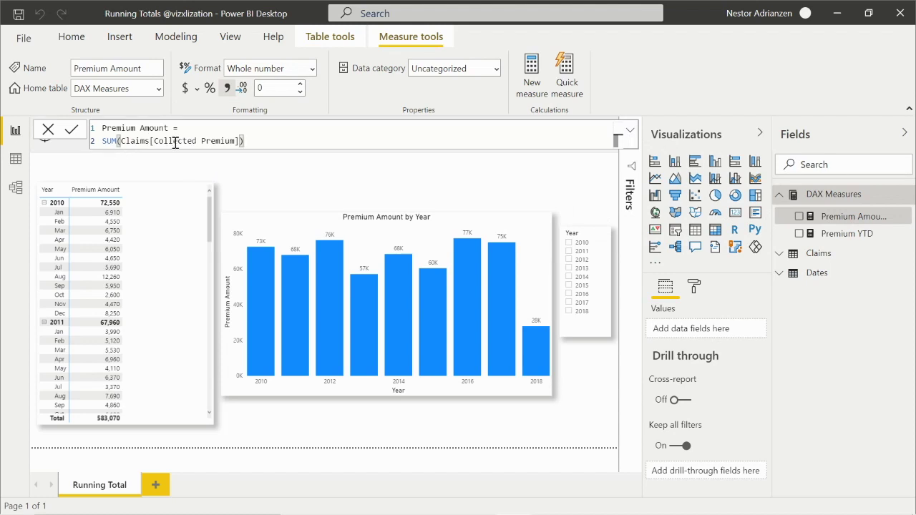
left_click(628, 133)
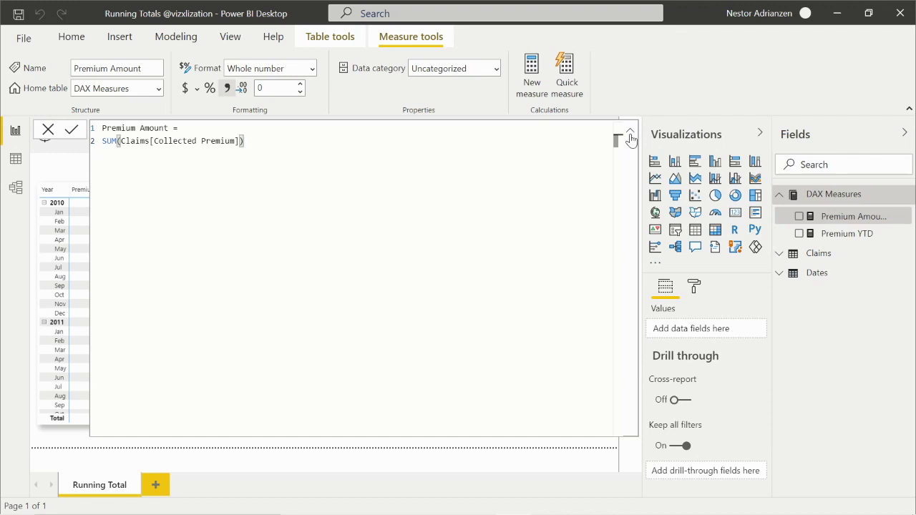
left_click(630, 134)
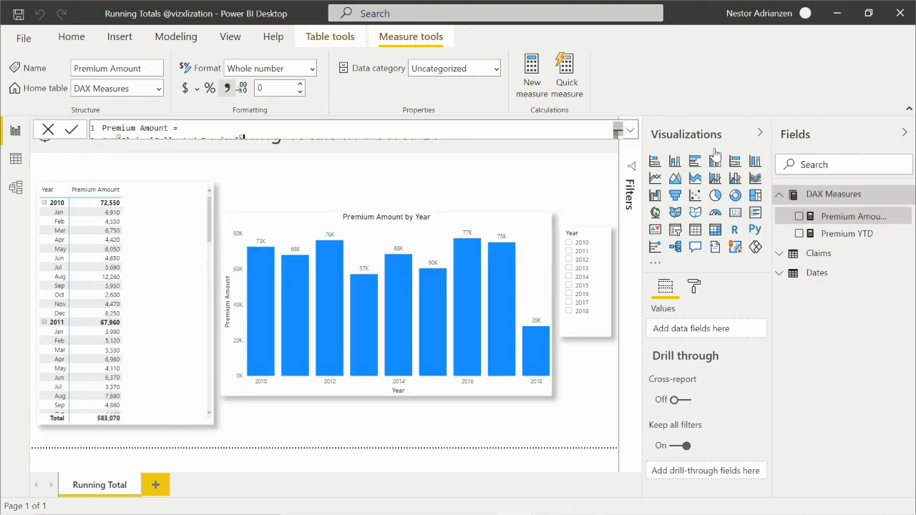
- Read and commit the five-line Premium YTD formula, then collapse the DAX Measures table
left_click(852, 235)
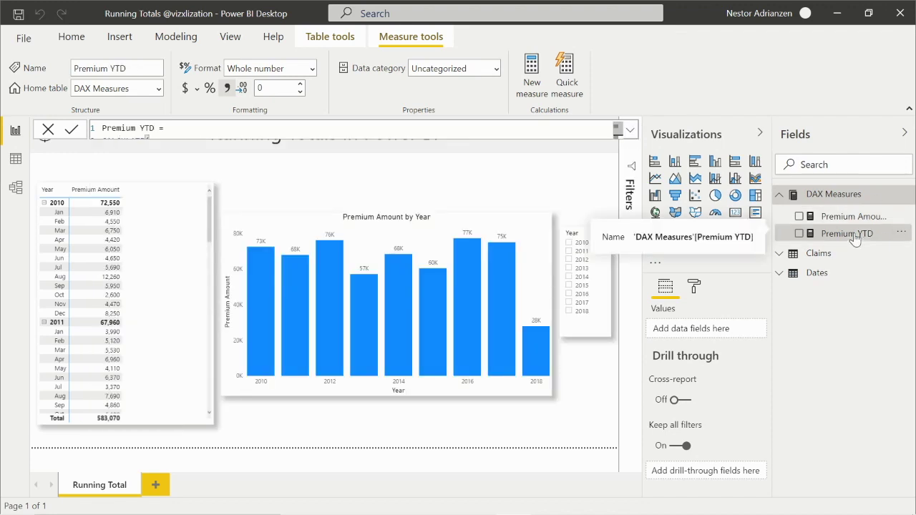
left_click(629, 134)
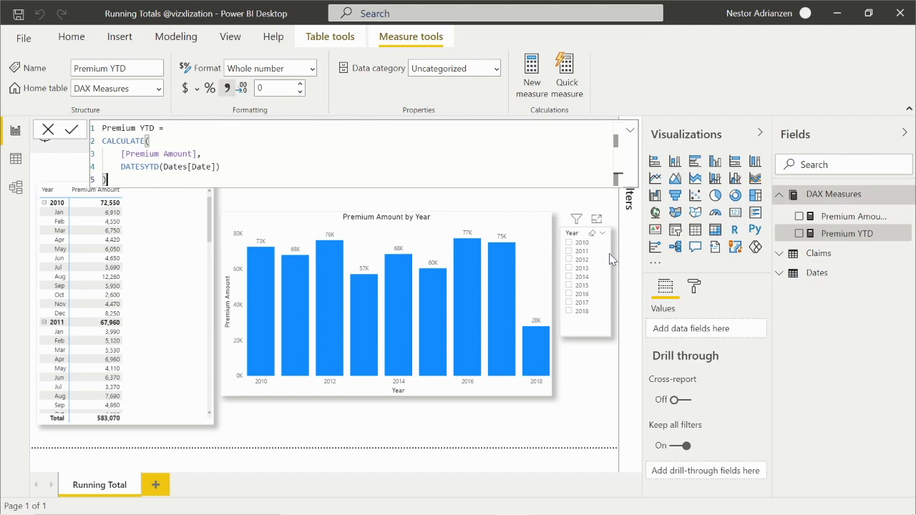
key("Return")
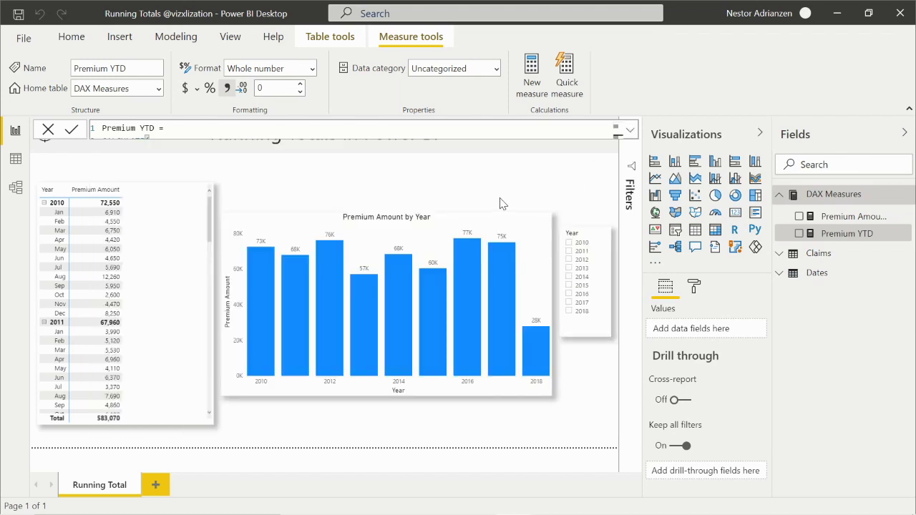
left_click(825, 198)
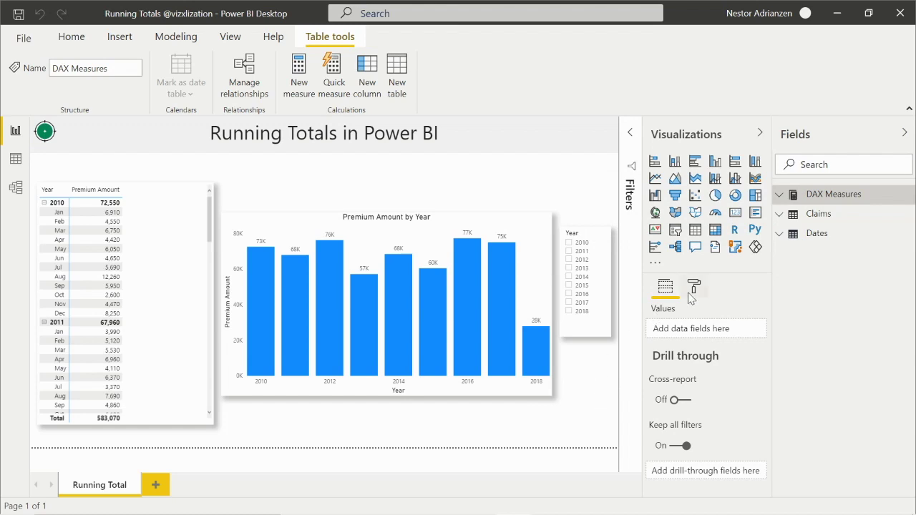
right_click(818, 202)
- Create a new measure starting 'Premium RT = CALCULATE([Premium Amount],'
left_click(813, 210)
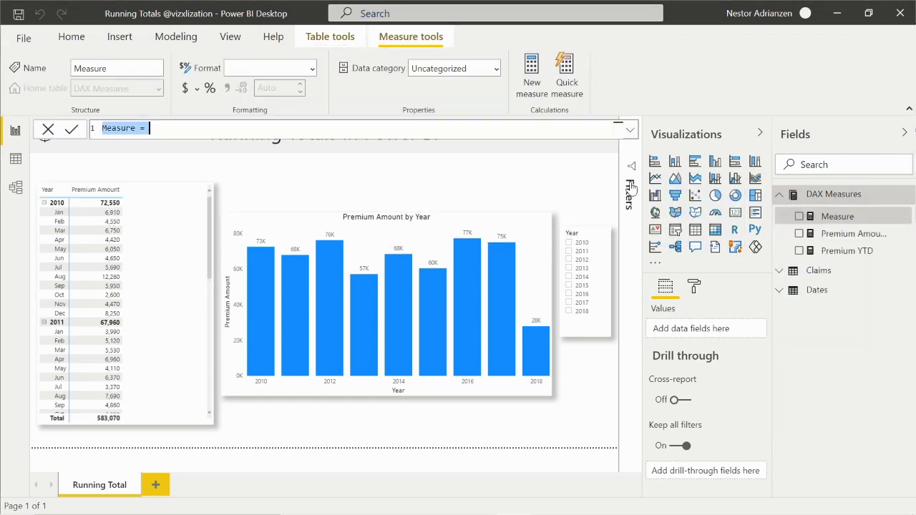
type("Prem")
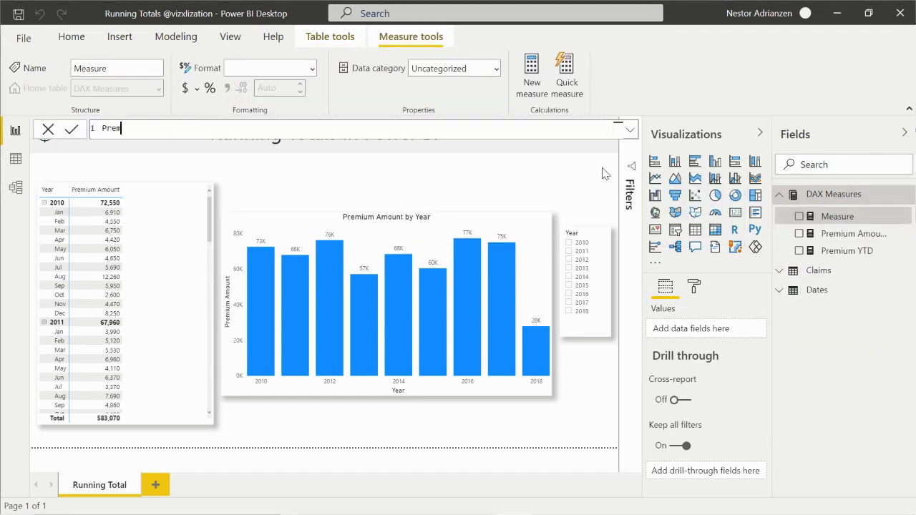
type("ium RT =")
key("shift+Return")
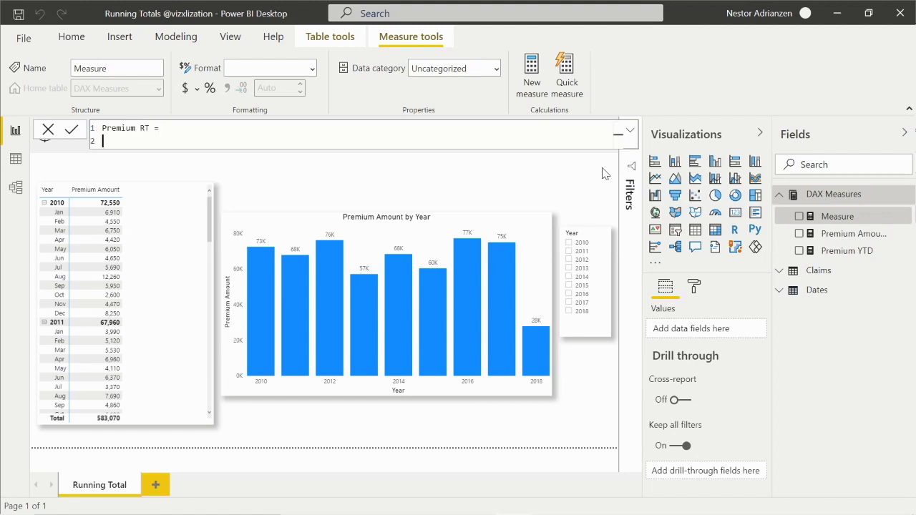
type("CAL")
key("Tab")
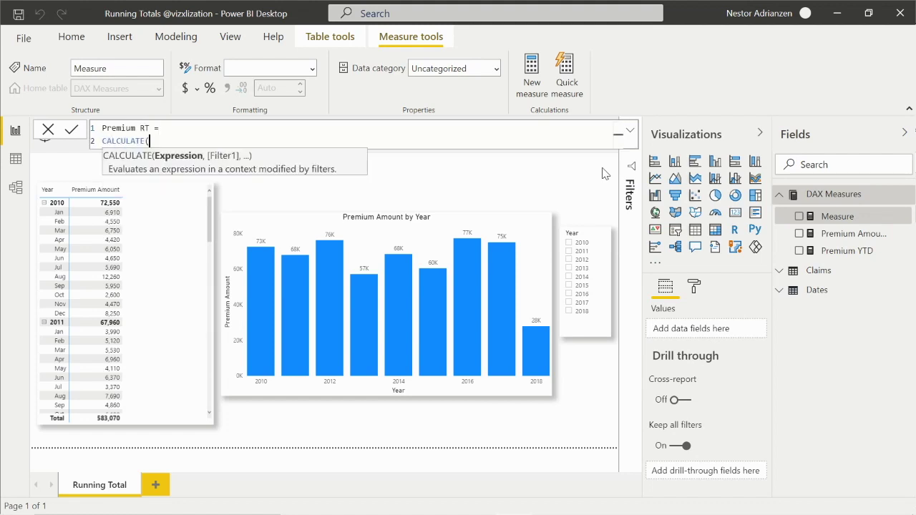
key("shift+Return")
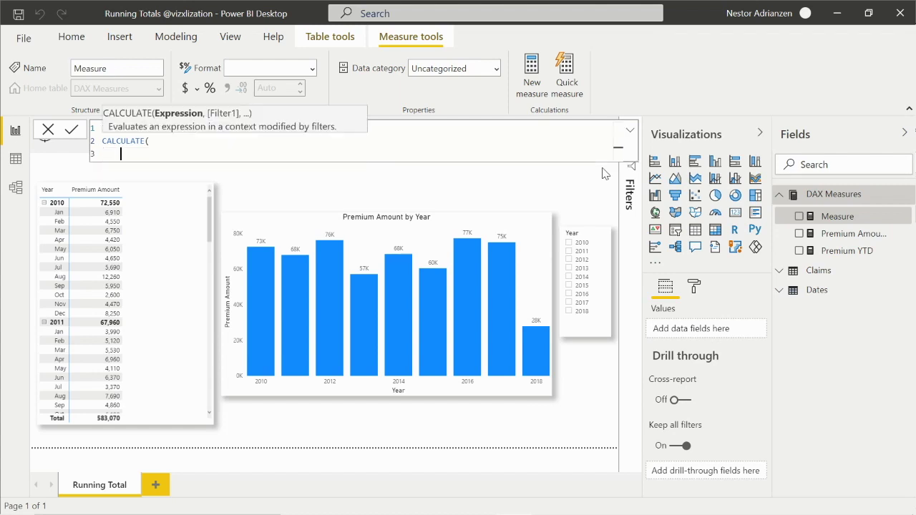
type("pre")
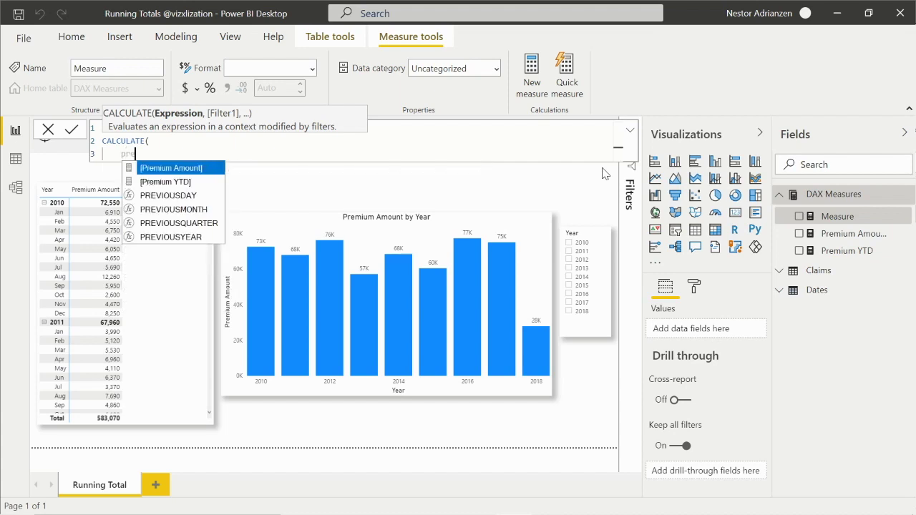
key("Tab")
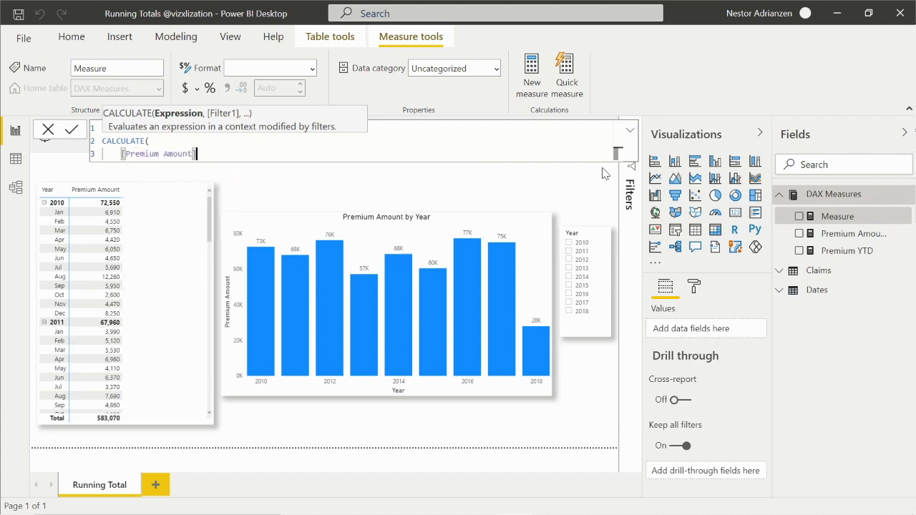
type(",")
key("Escape")
key("shift+Return")
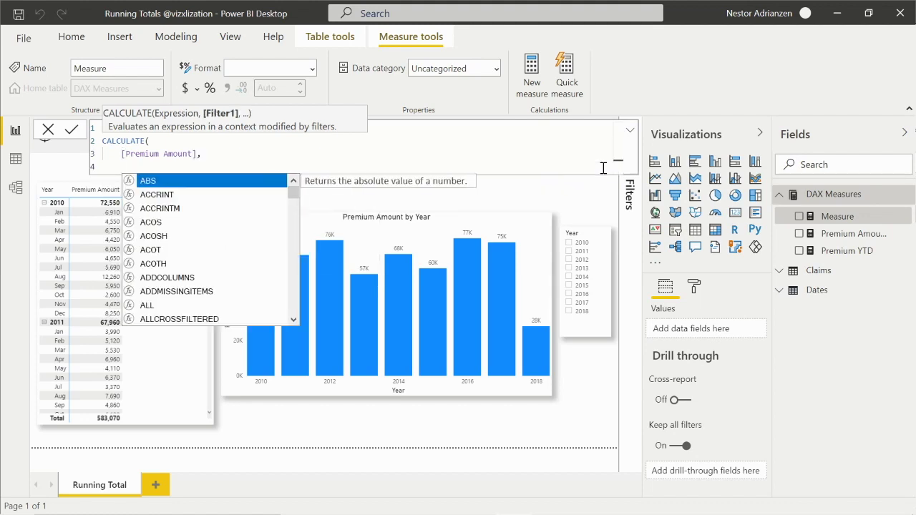
- Add the filter argument FILTER(ALL(Dates), Dates[Date] <= MAX(Dates[Date]))
type("FILTER(")
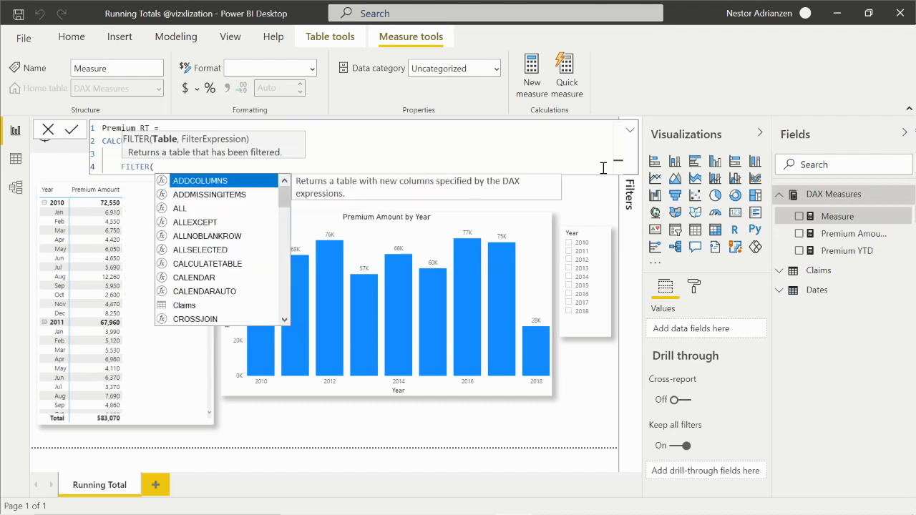
key("shift+Return")
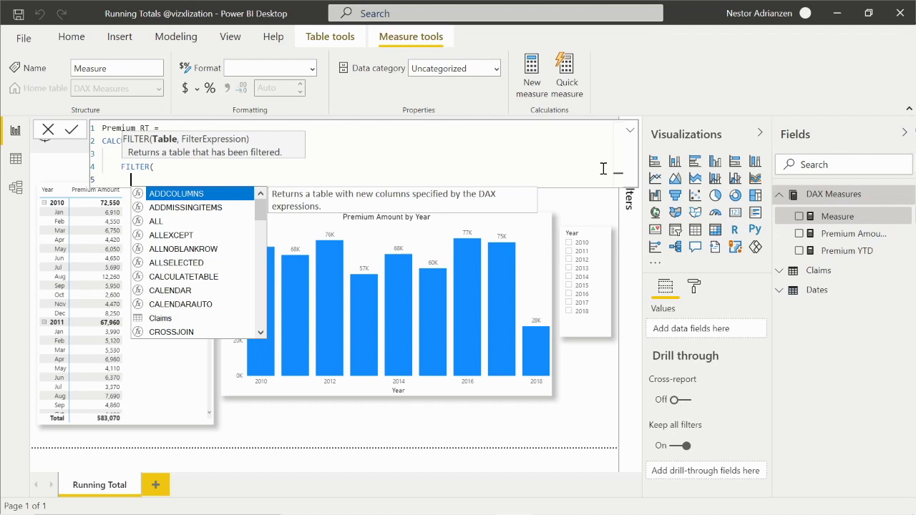
type("ALL(")
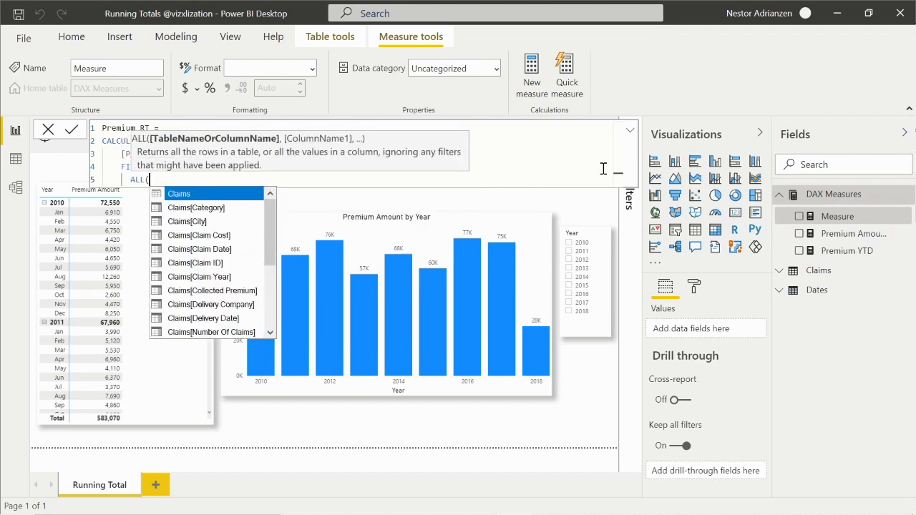
type("da")
key("Tab")
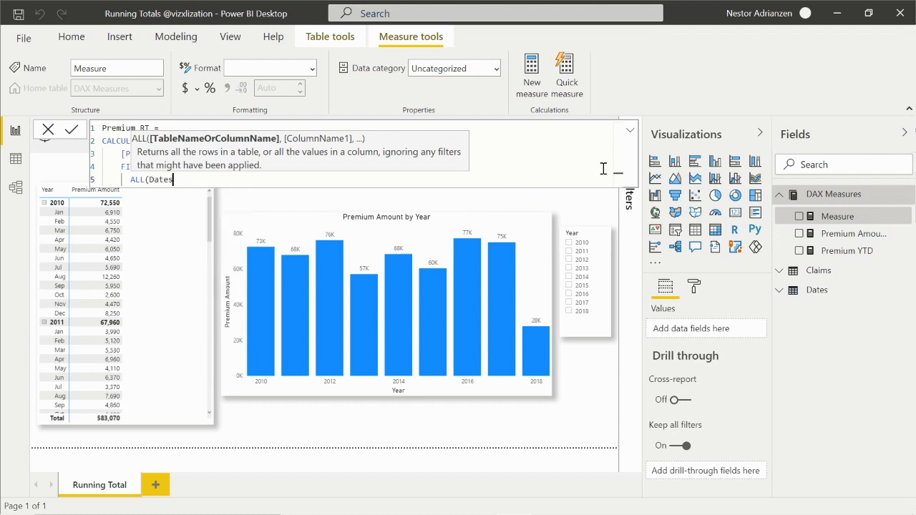
type(")")
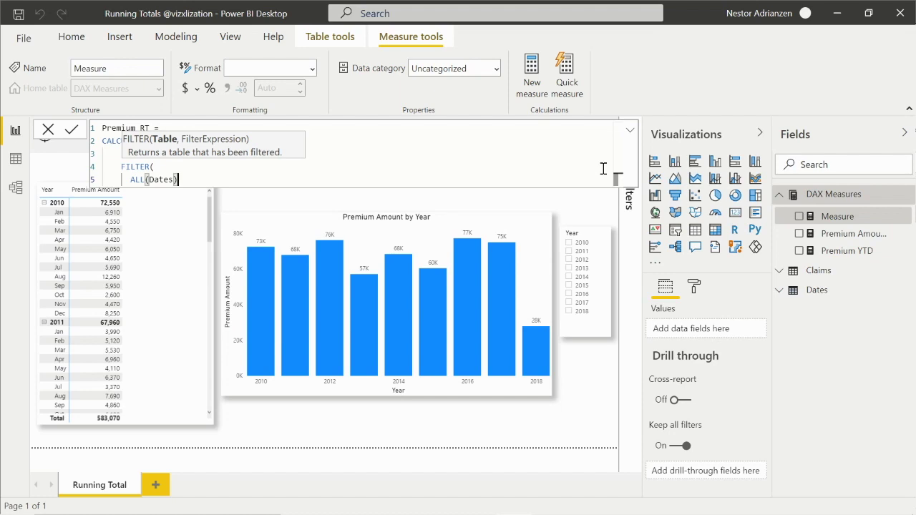
type(",")
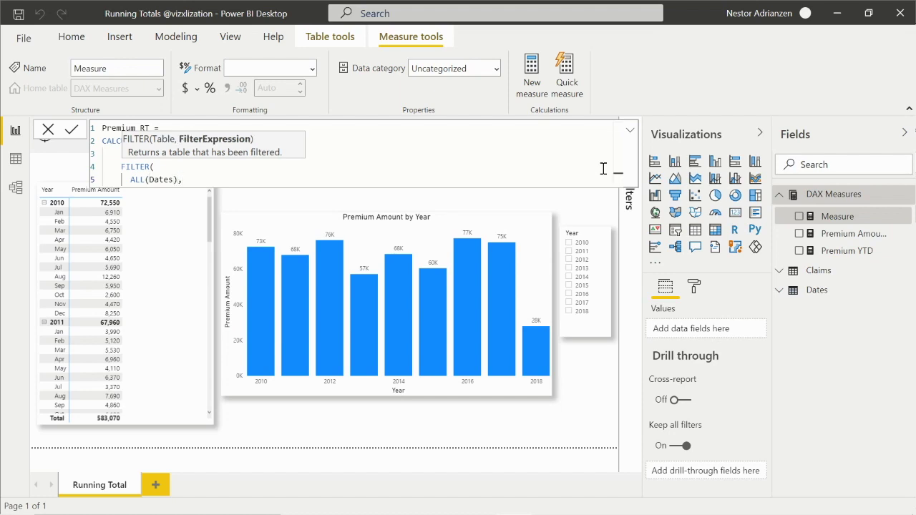
key("shift+Return")
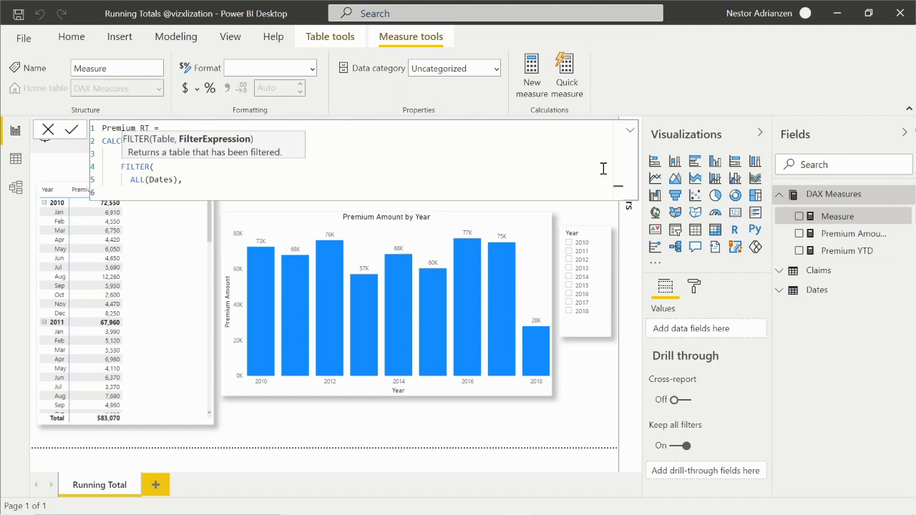
type("date")
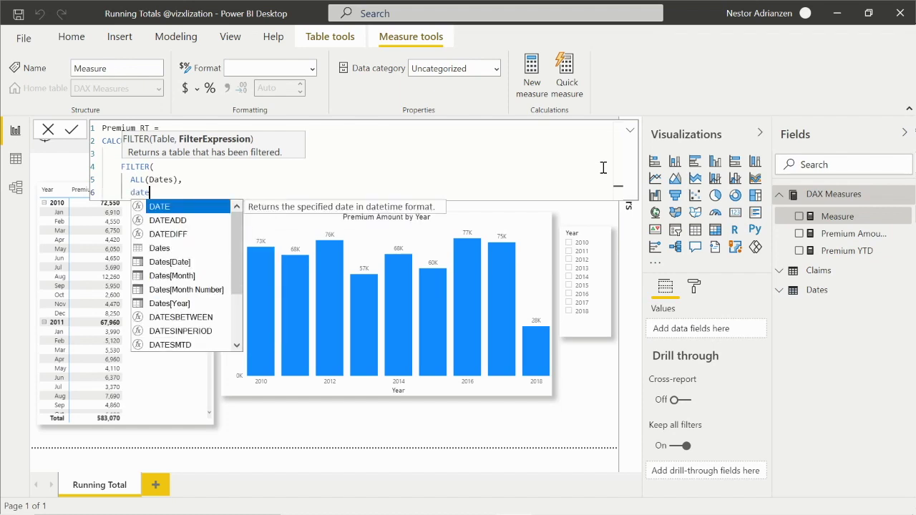
key("Down")
key("Down")
key("Down")
key("Down")
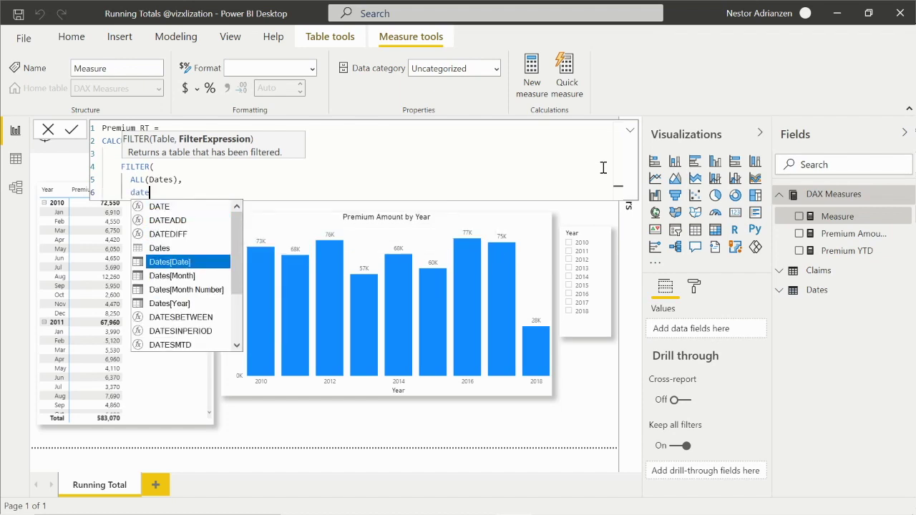
key("Tab")
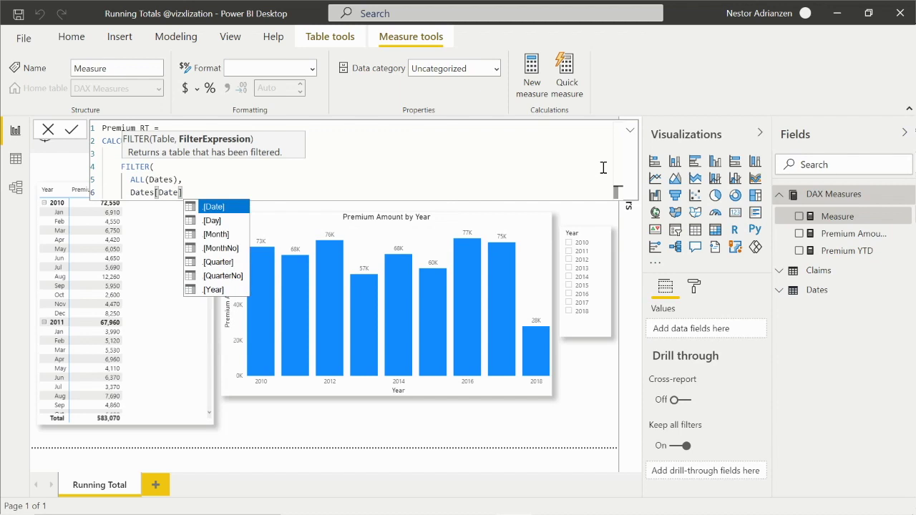
type("<")
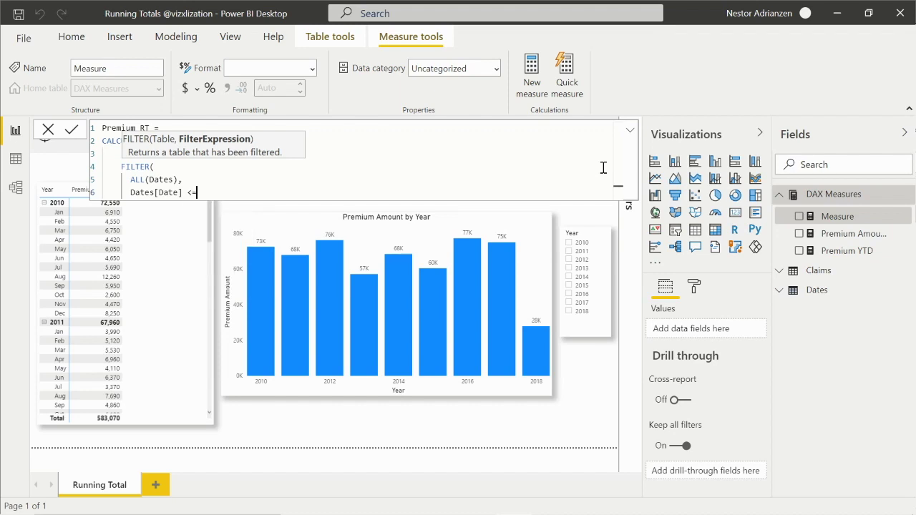
type("= Max")
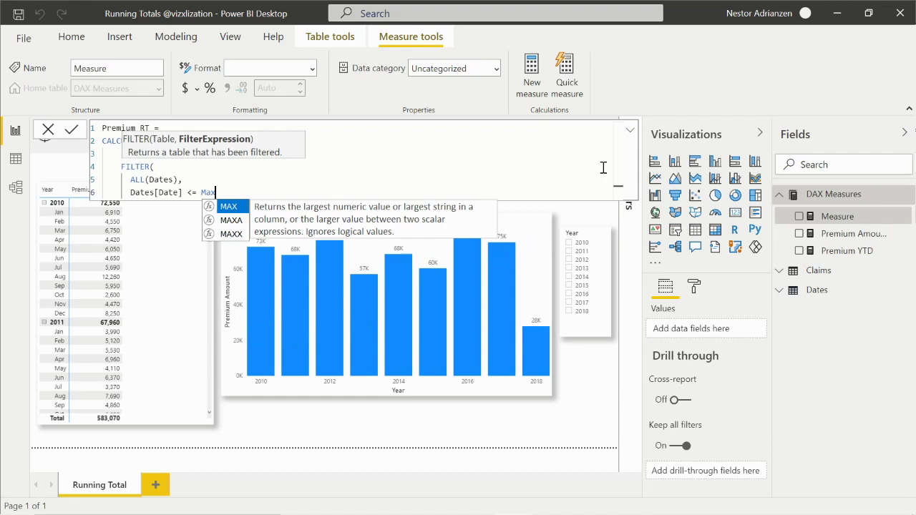
key("Tab")
type("date")
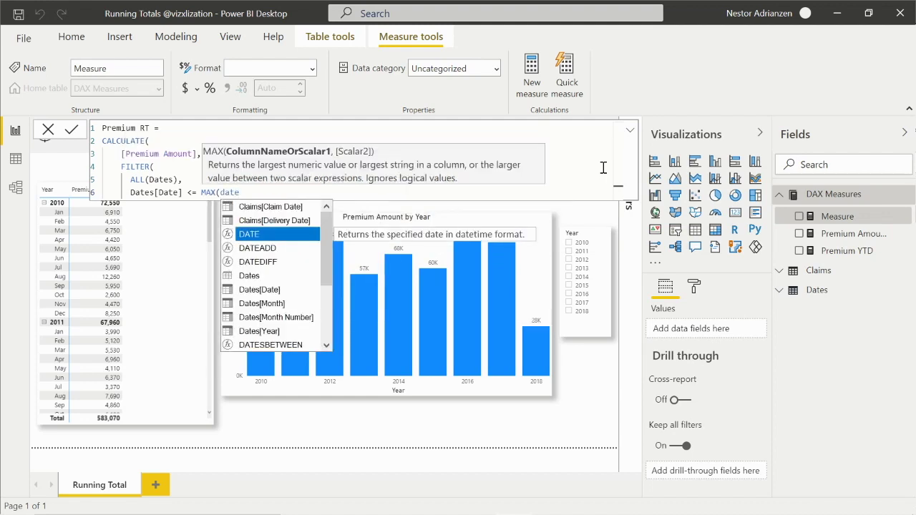
key("Down")
key("Down")
key("Down")
key("Down")
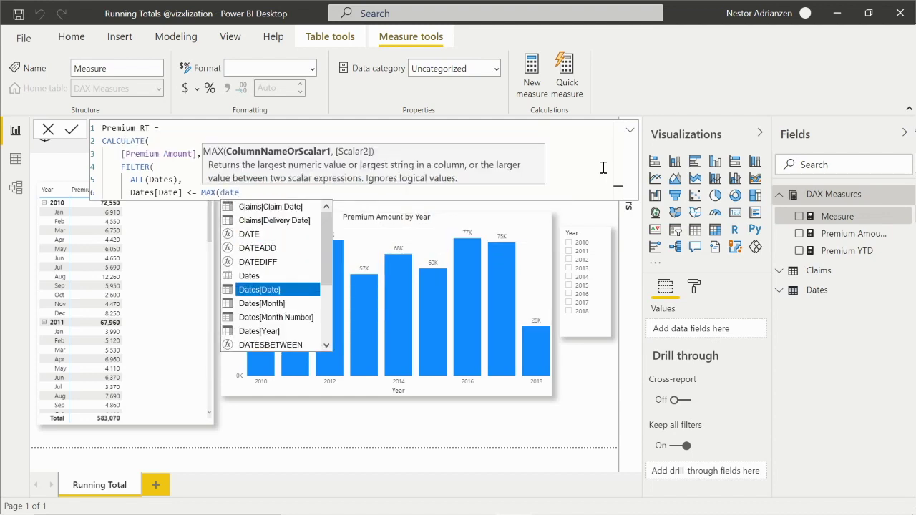
key("Tab")
type(")")
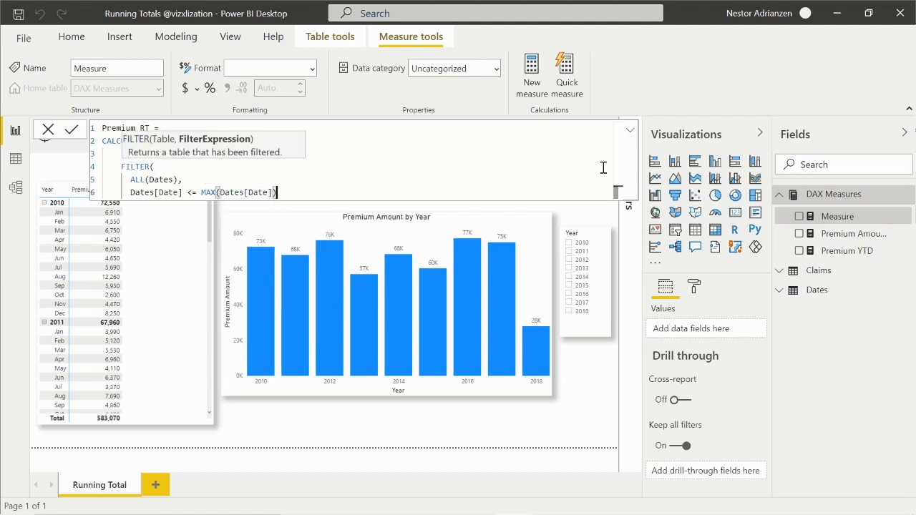
- Close the FILTER and CALCULATE brackets and commit the Premium RT measure
key("shift+Return")
type(")")
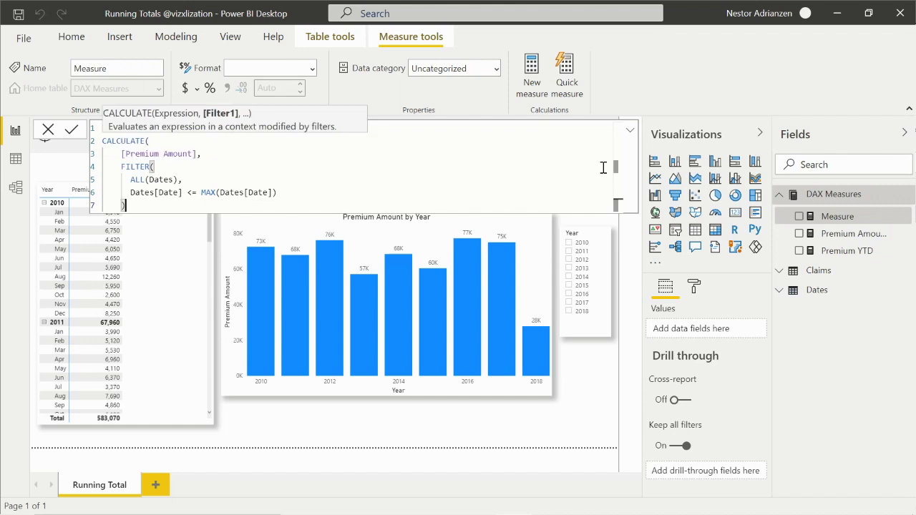
key("shift+Return")
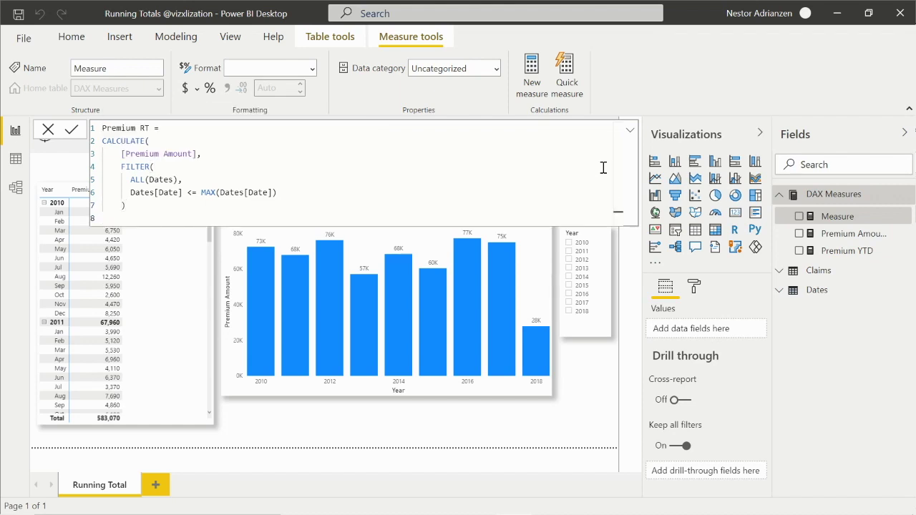
type(")")
left_click(71, 130)
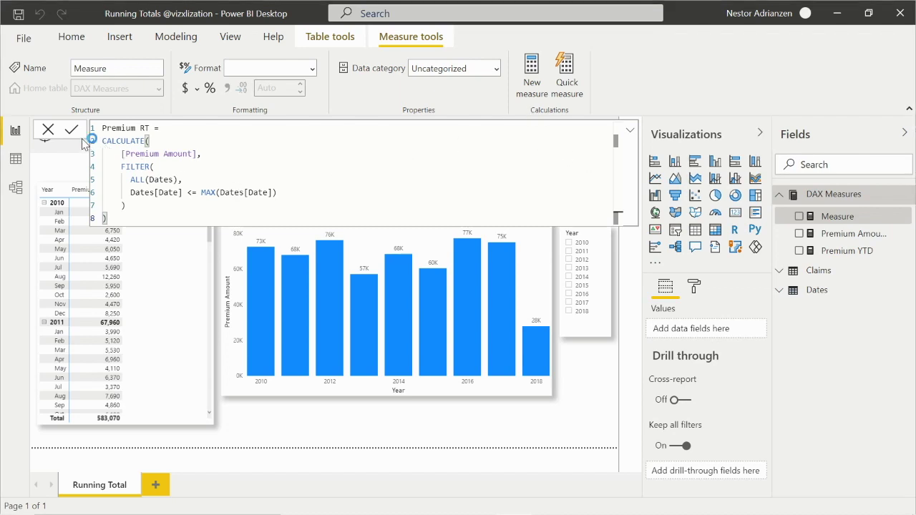
- Format Premium RT with thousands separators and add it to the yearly premium matrix
left_click(630, 132)
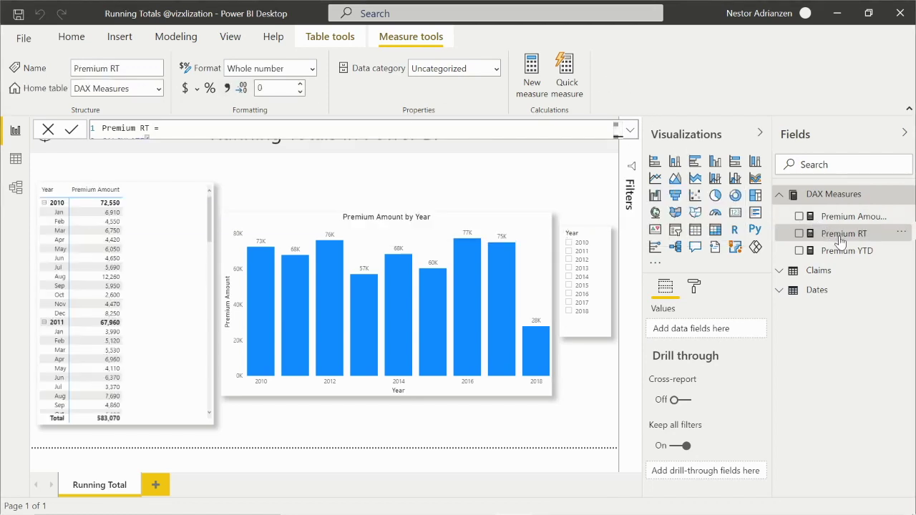
left_click(227, 89)
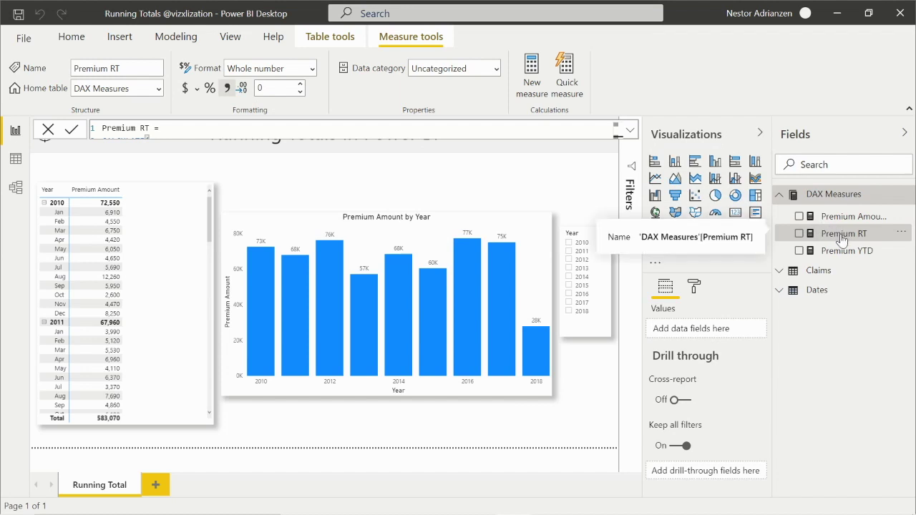
left_click_drag(841, 240, 181, 285)
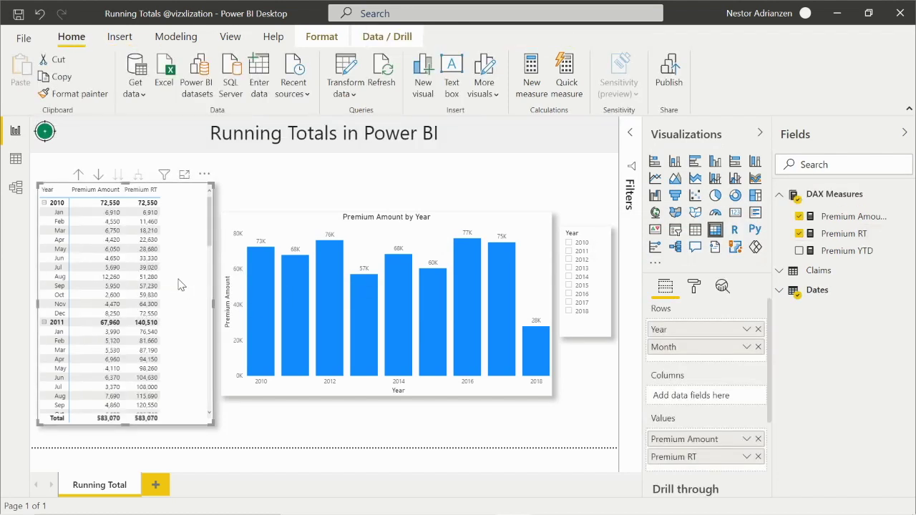
mouse_move(162, 304)
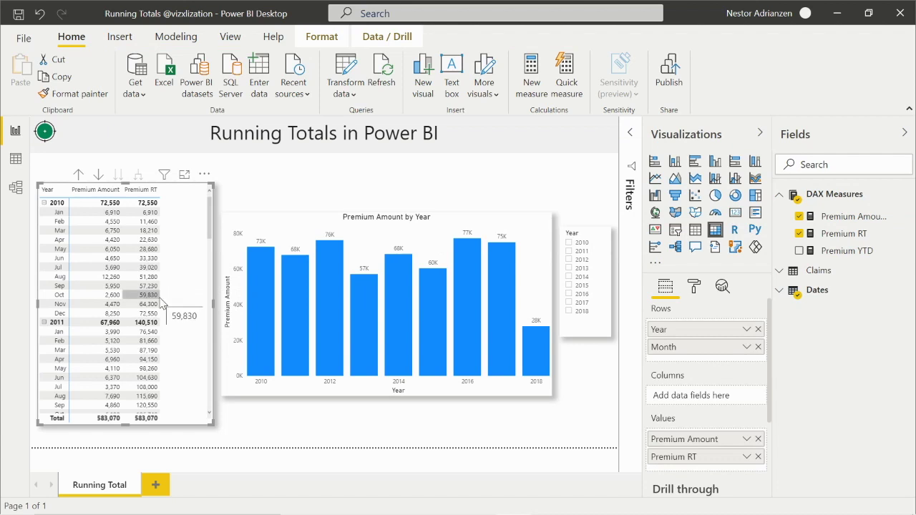
scroll(162, 304, "down", 15)
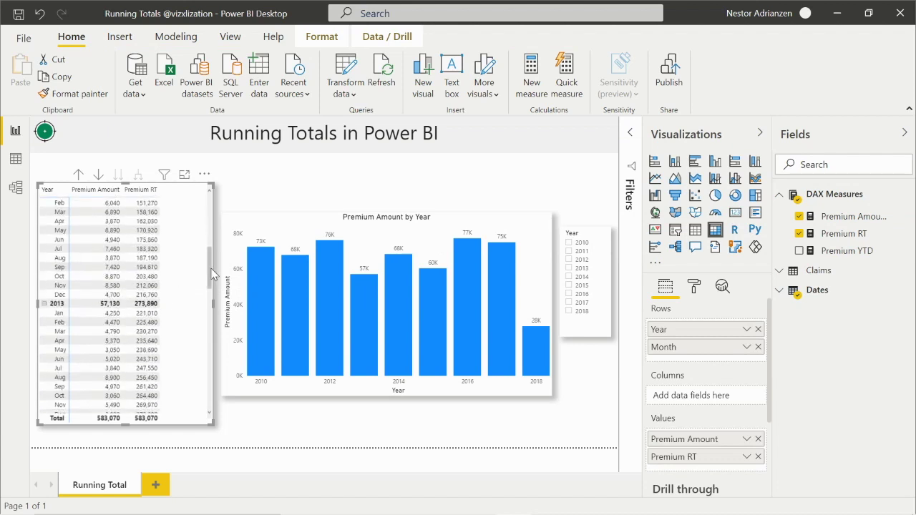
scroll(201, 375, "down", 5)
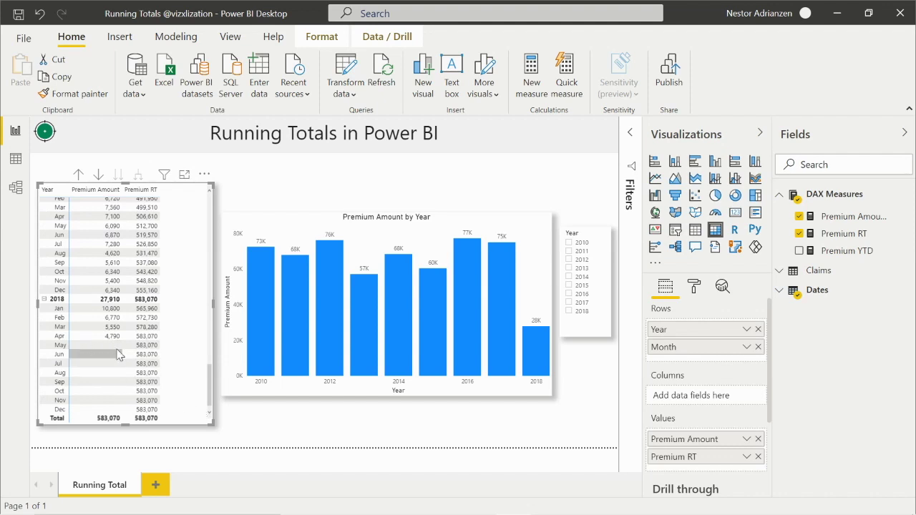
mouse_move(146, 348)
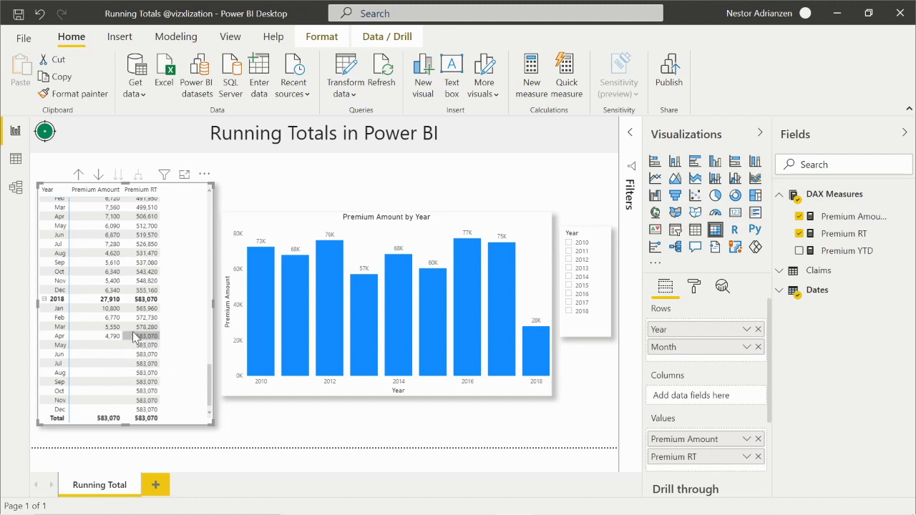
left_click_drag(209, 378, 212, 203)
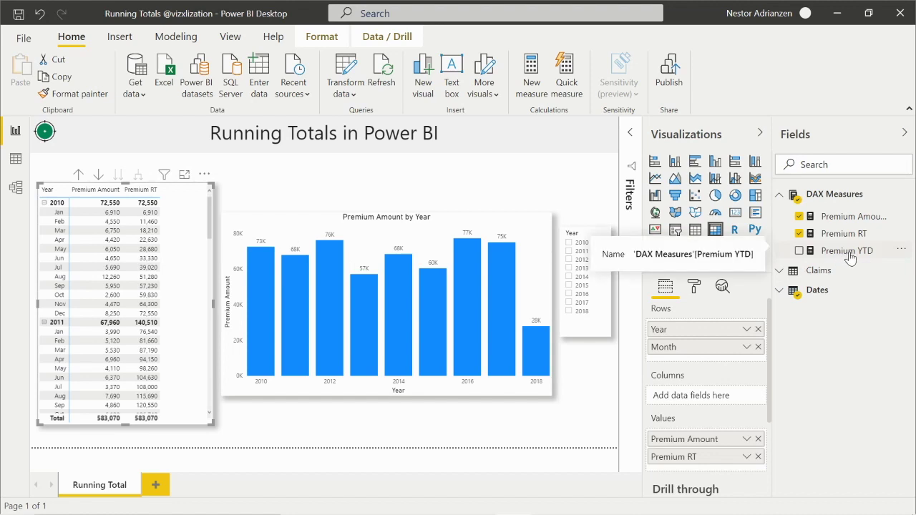
- Add Premium YTD to the matrix values and scroll through its monthly rows
left_click_drag(849, 258, 726, 451)
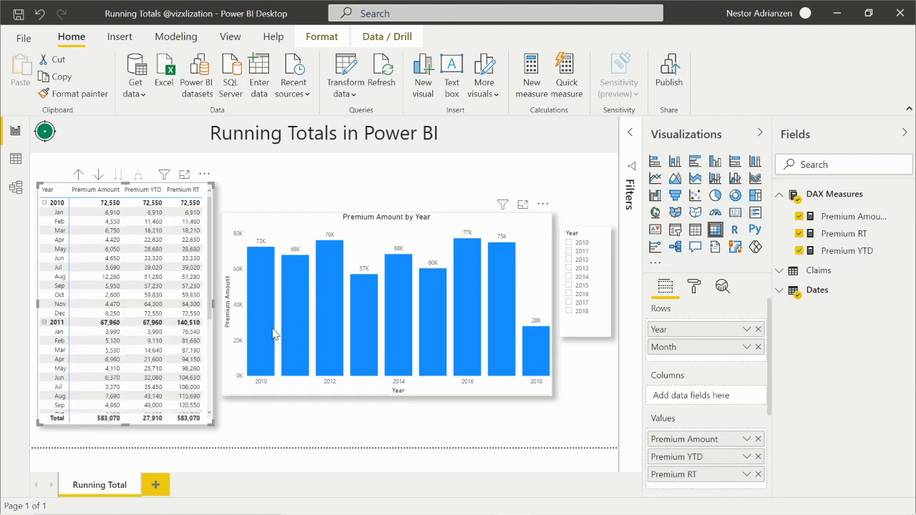
mouse_move(134, 246)
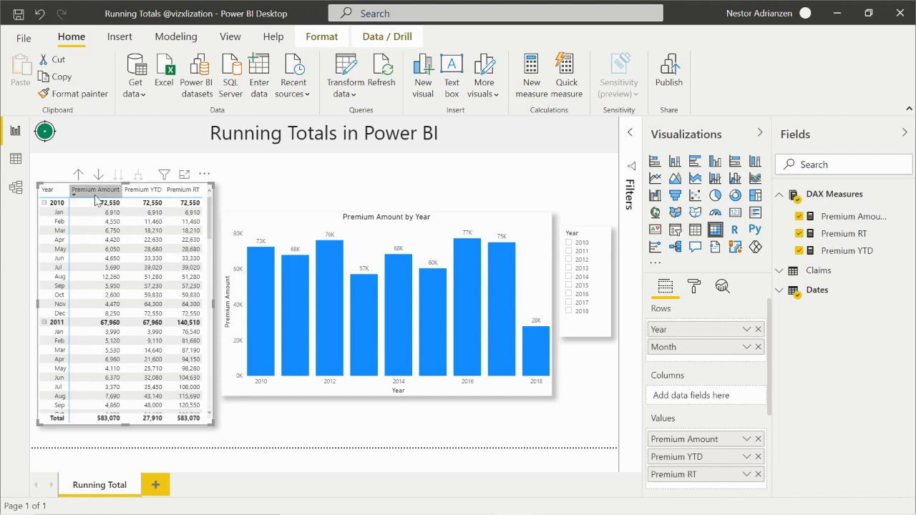
mouse_move(60, 209)
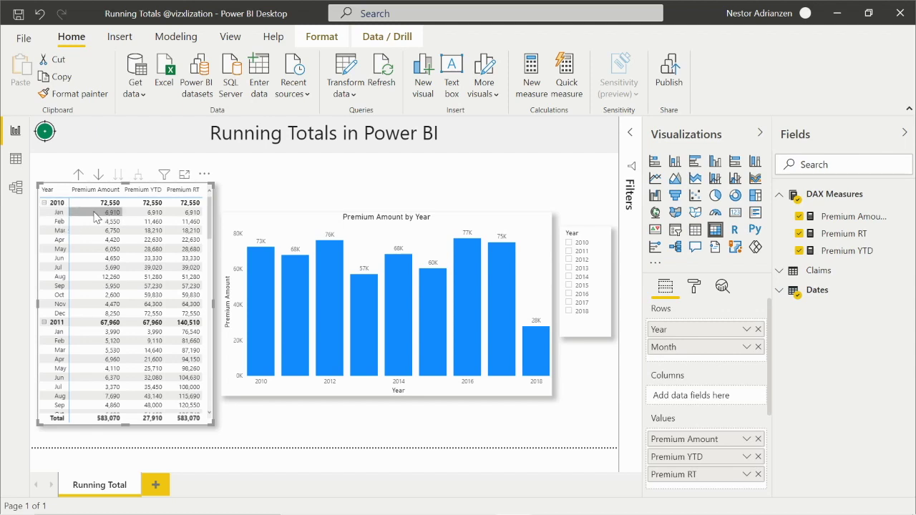
scroll(100, 332, "down", 3)
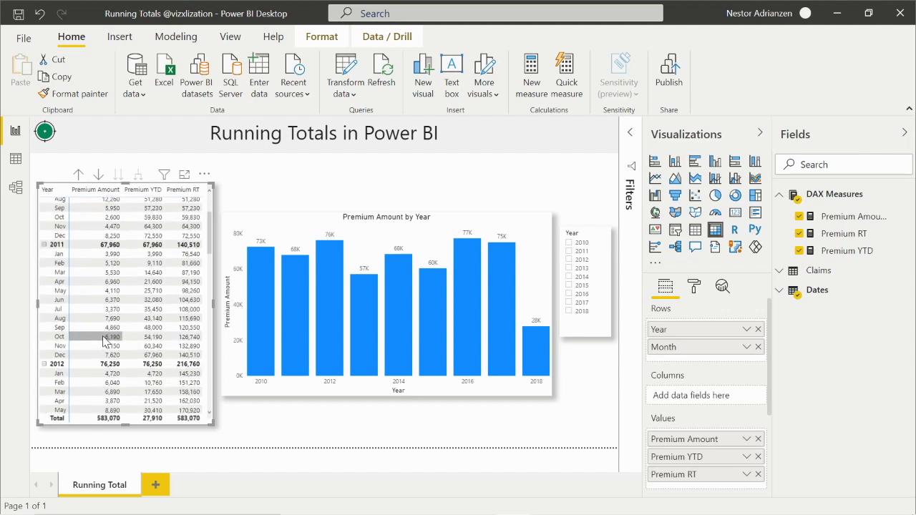
scroll(101, 261, "up", 3)
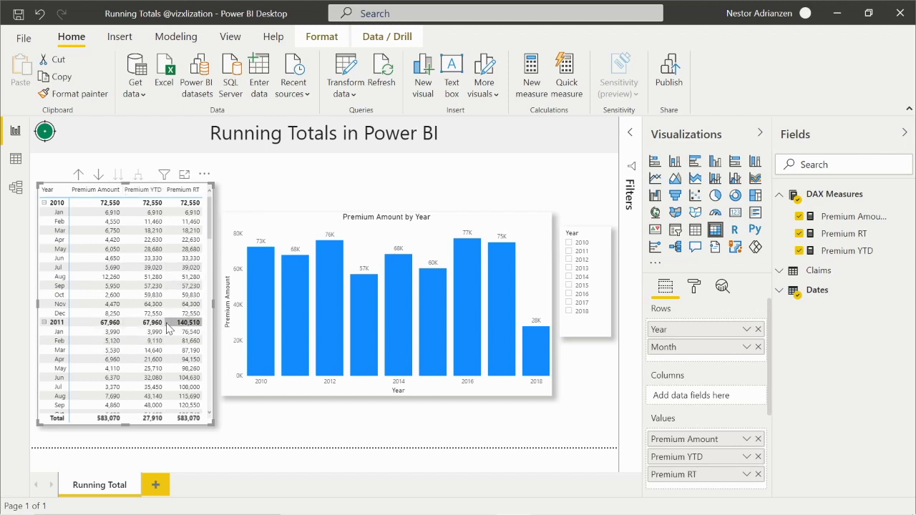
scroll(168, 327, "down", 1)
scroll(168, 327, "down", 3)
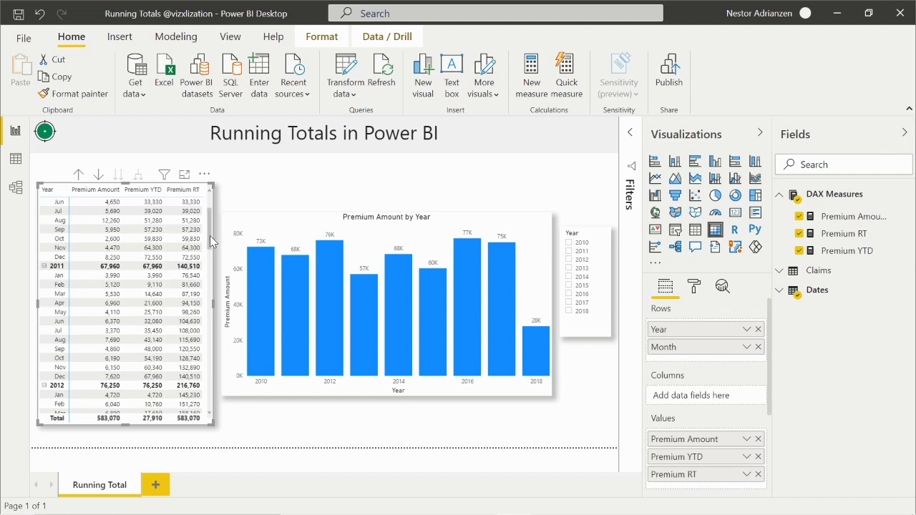
left_click_drag(211, 244, 203, 424)
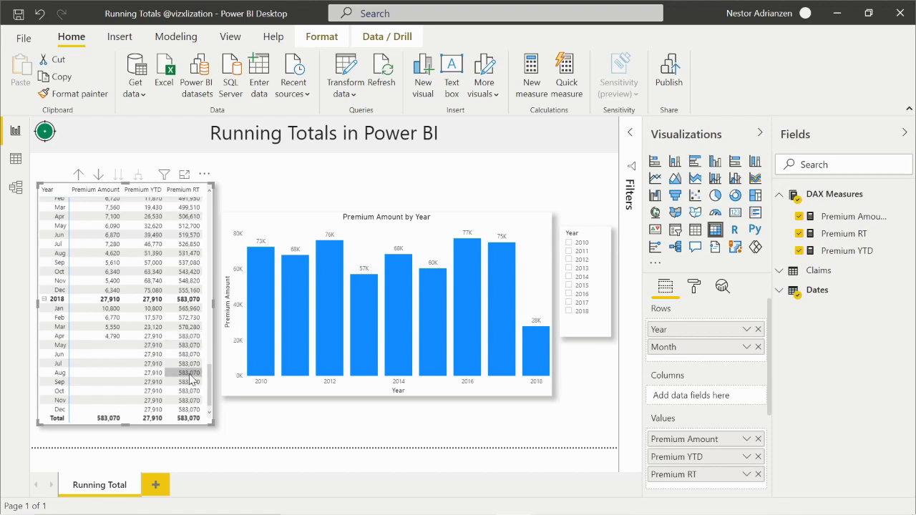
scroll(185, 305, "up", 20)
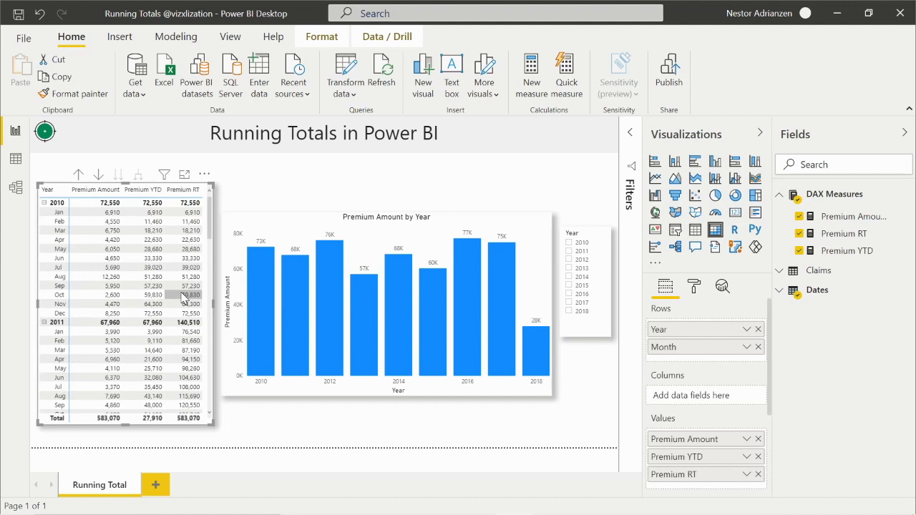
- Swap the bar chart's value from Premium Amount to Premium RT
left_click(318, 243)
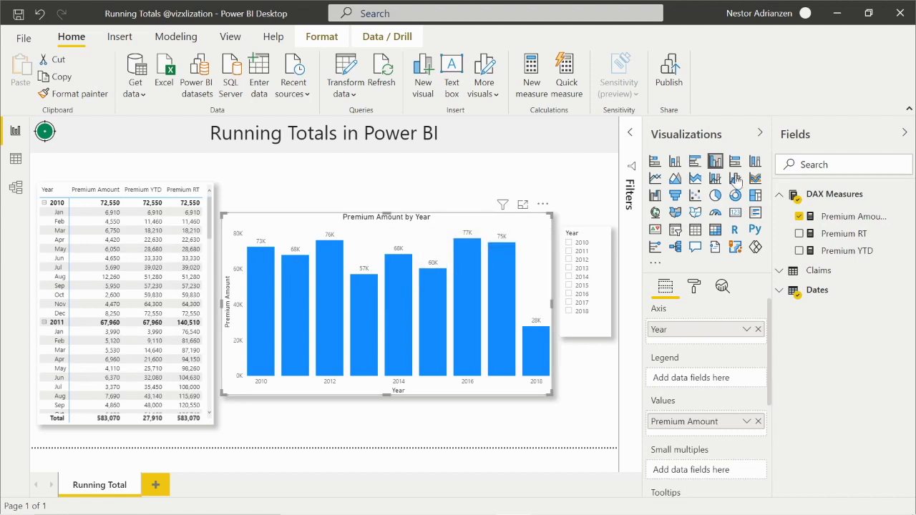
left_click(799, 217)
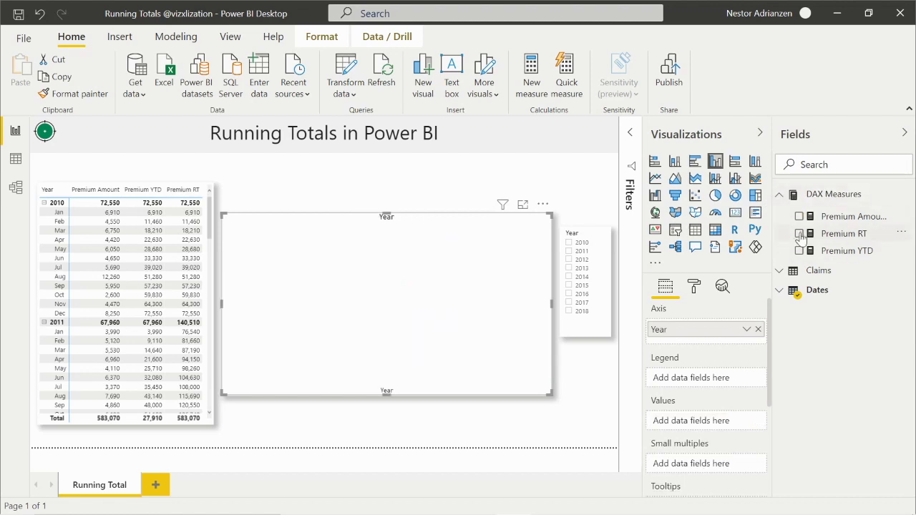
left_click(799, 234)
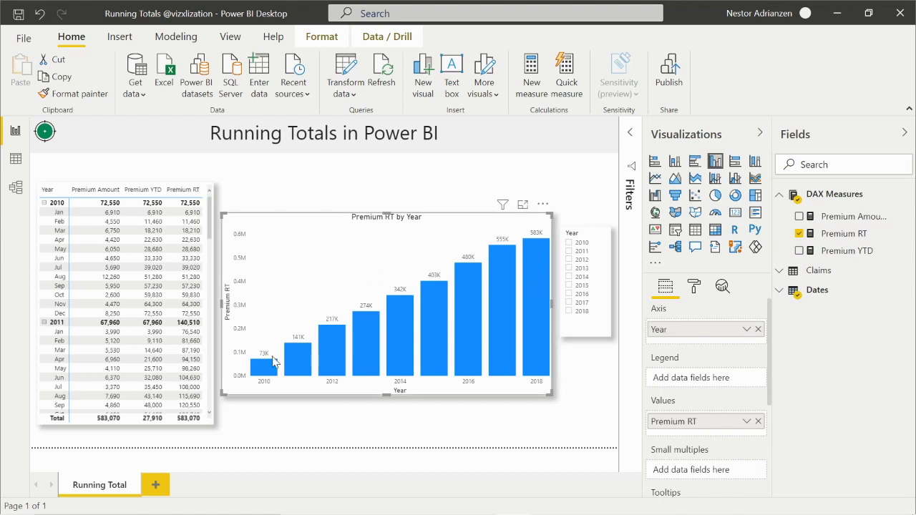
- Read the Premium RT values on the chart's yearly bars, up to 583K
mouse_move(264, 362)
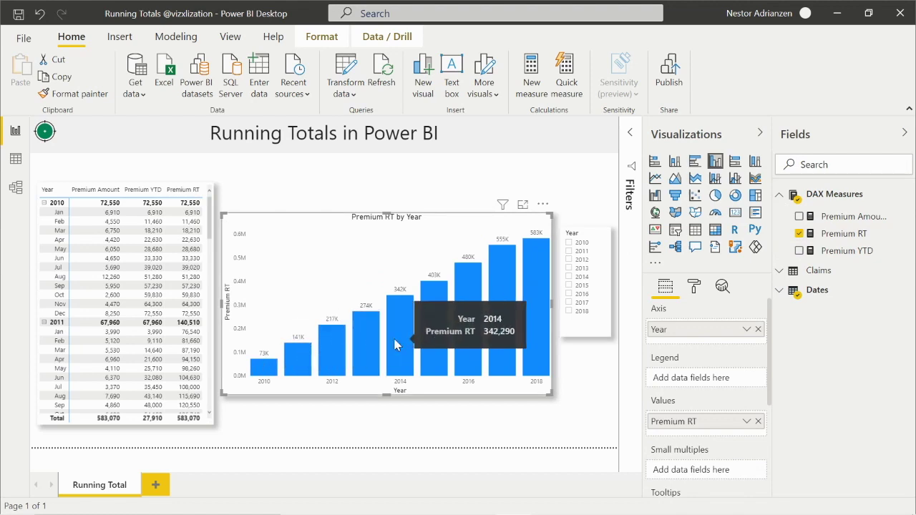
mouse_move(325, 356)
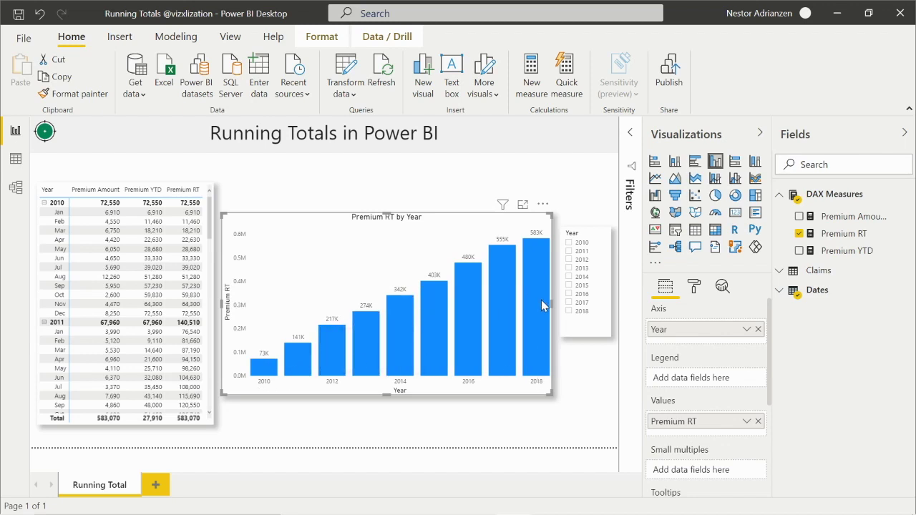
mouse_move(541, 295)
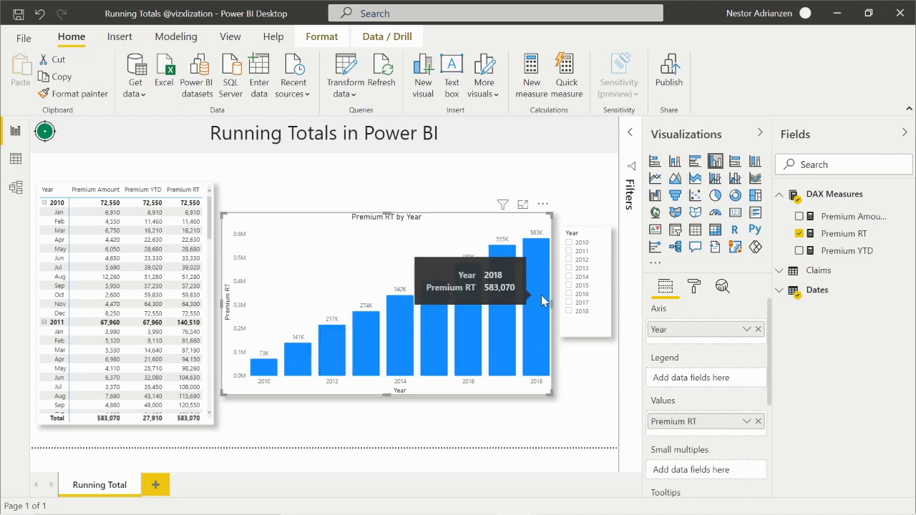
- Check 2010, 2011 and 2012 in the Year slicer, then select the matrix
left_click(570, 243)
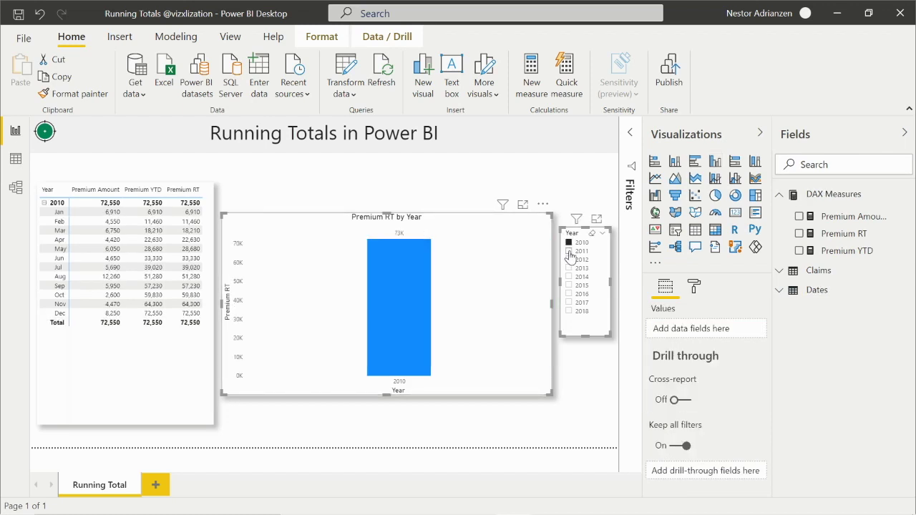
left_click(569, 252)
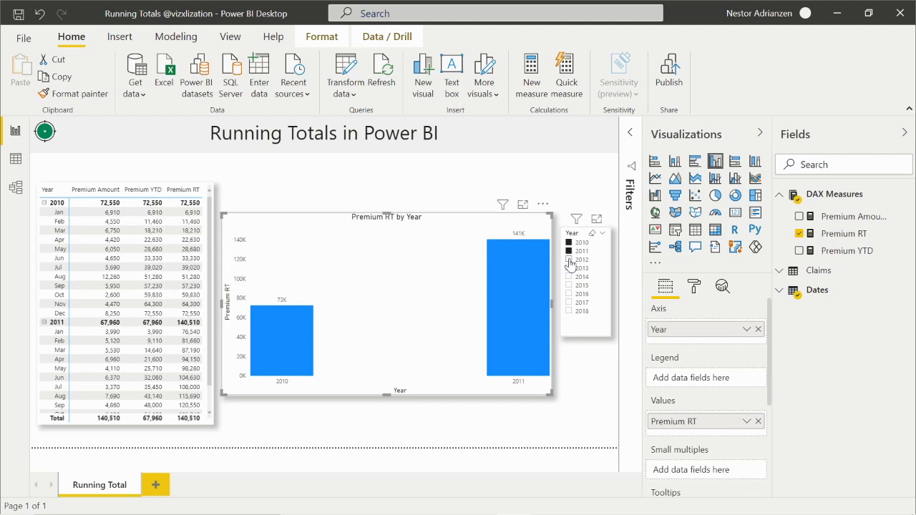
left_click(570, 260)
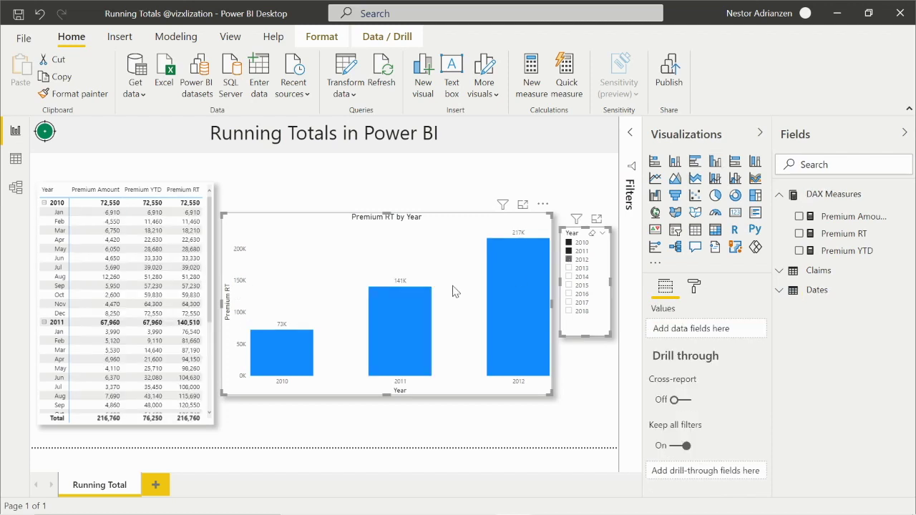
left_click_drag(208, 286, 214, 235)
left_click(214, 235)
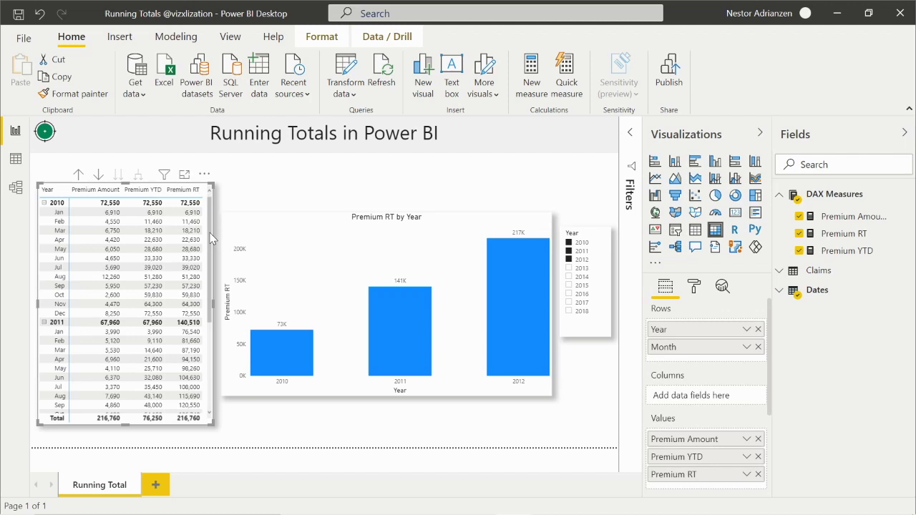
left_click_drag(210, 239, 219, 397)
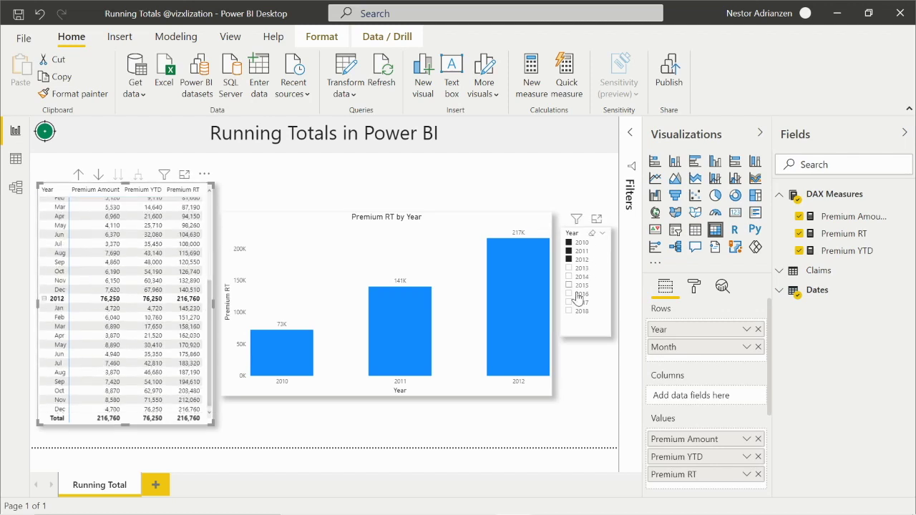
left_click(593, 235)
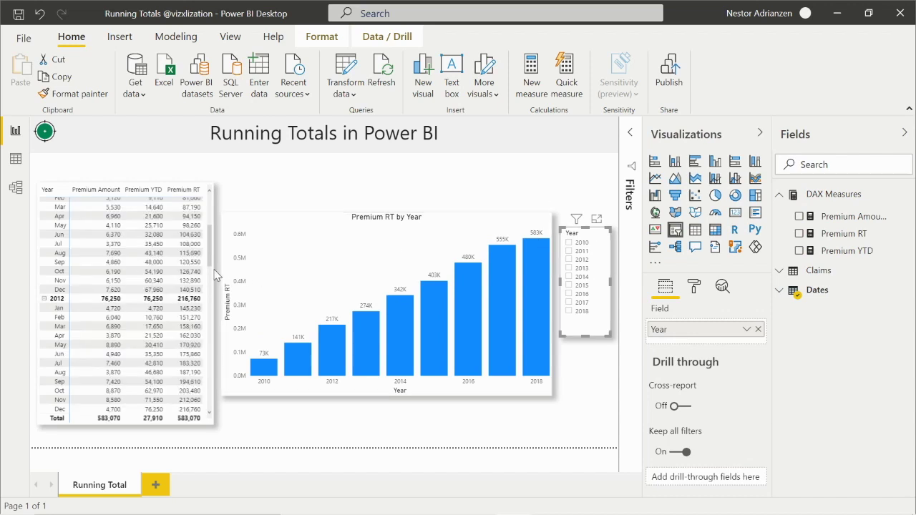
left_click_drag(211, 266, 208, 430)
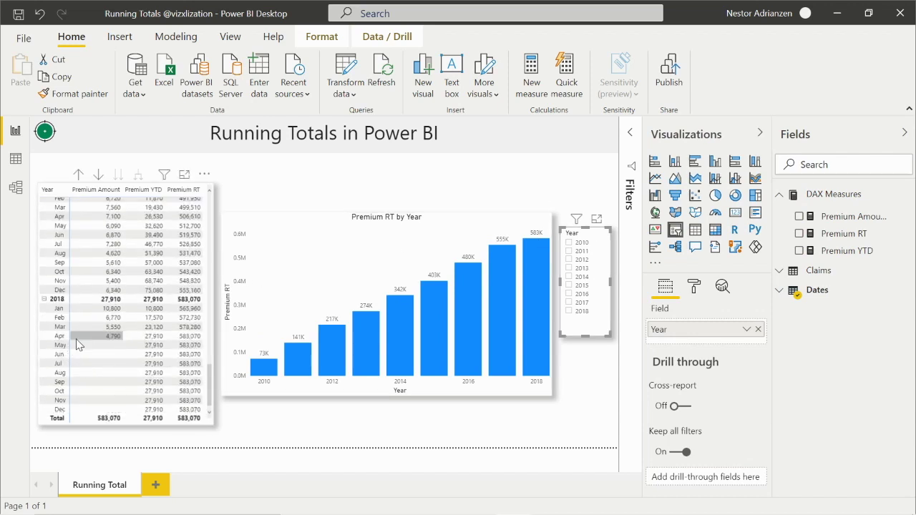
mouse_move(73, 343)
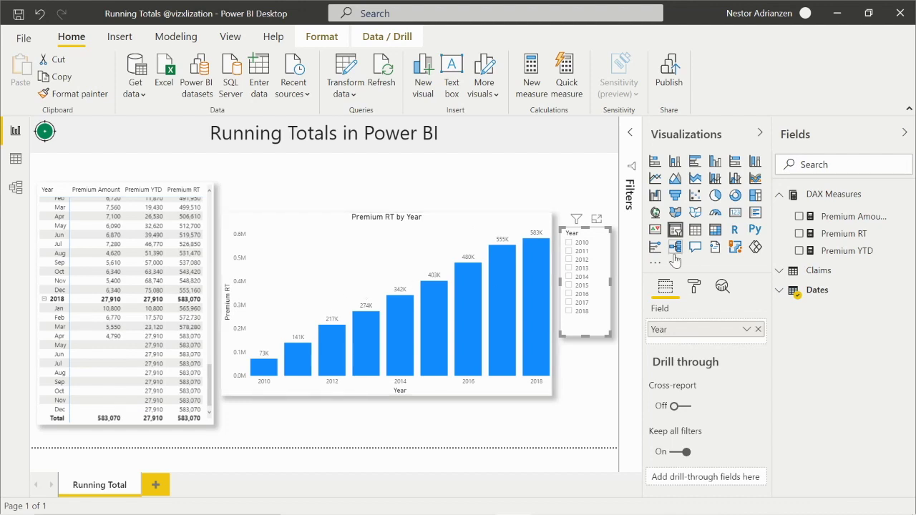
- Open the Premium RT formula in the expanded editor and add blank lines after its name
left_click(841, 241)
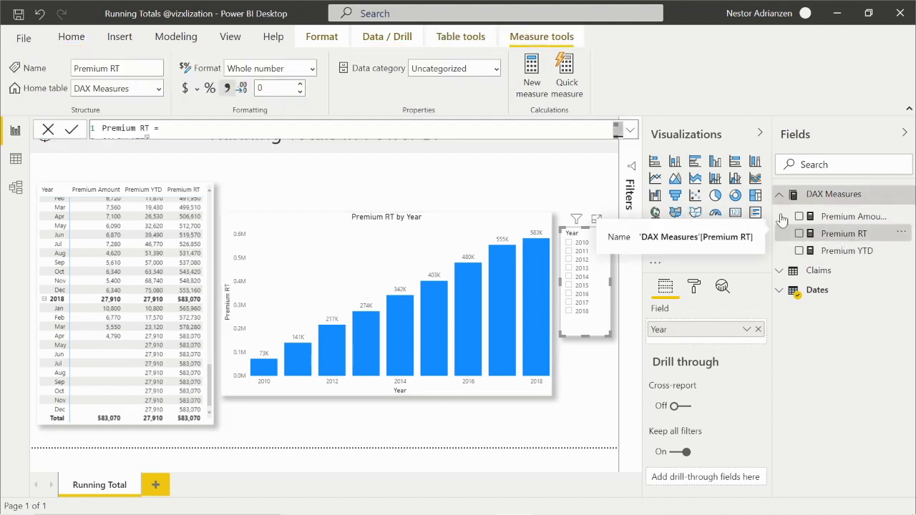
left_click(631, 132)
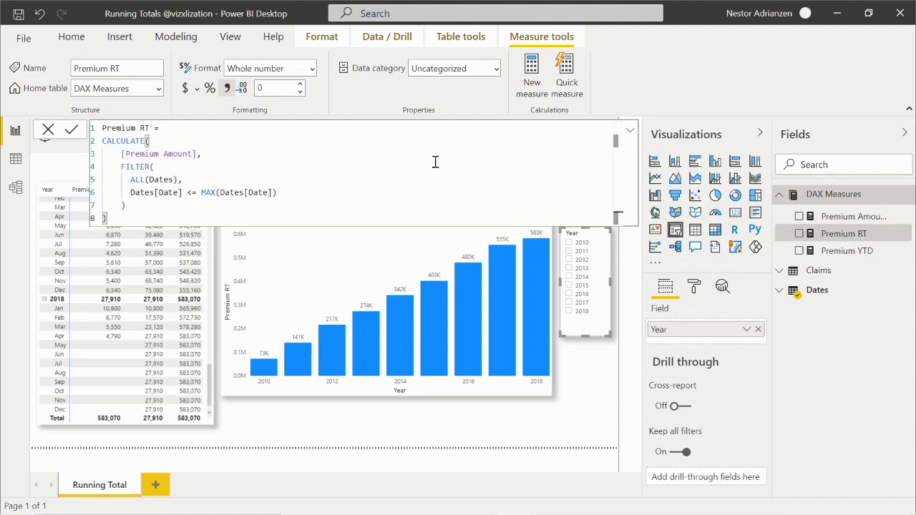
left_click(171, 134)
key("Return")
type("f")
key("BackSpace")
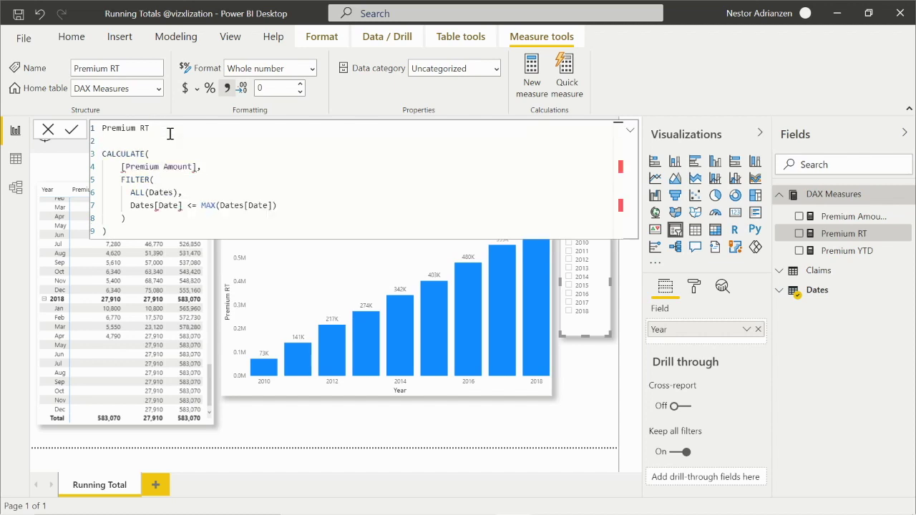
key("Return")
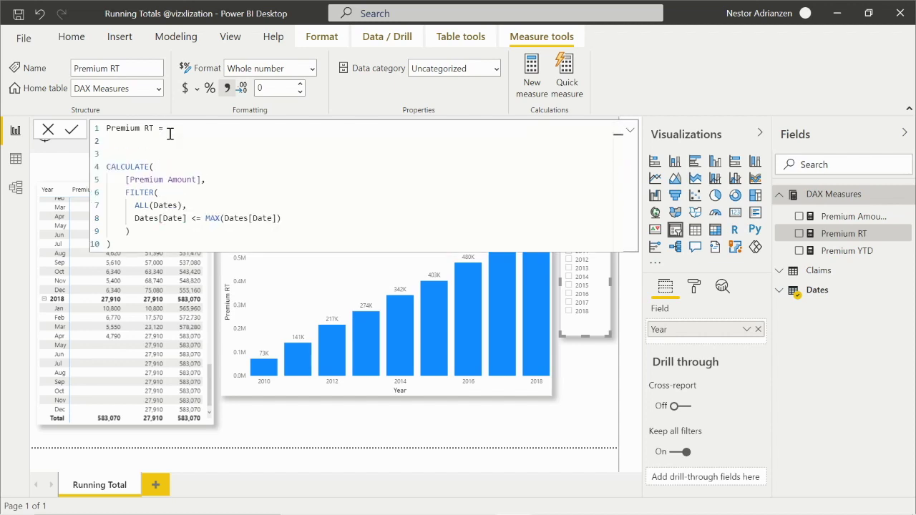
- Type the condition IF([Premium Amount] = 0, BLANK(), above CALCULATE
type("IF")
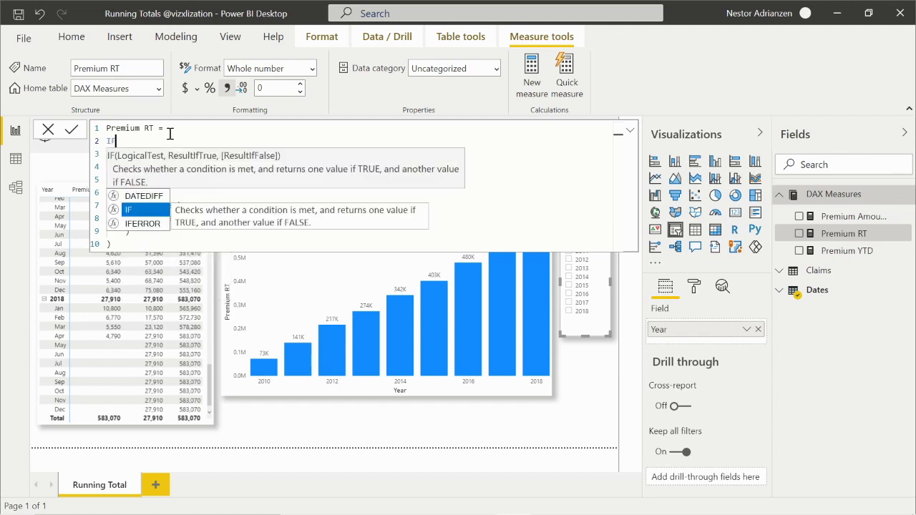
type("(")
key("Return")
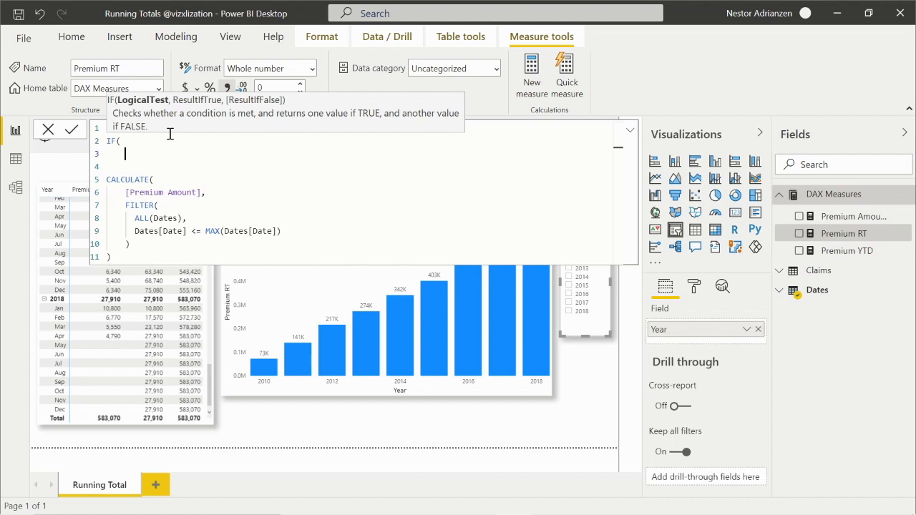
type("pre")
key("Tab")
type("= 0,")
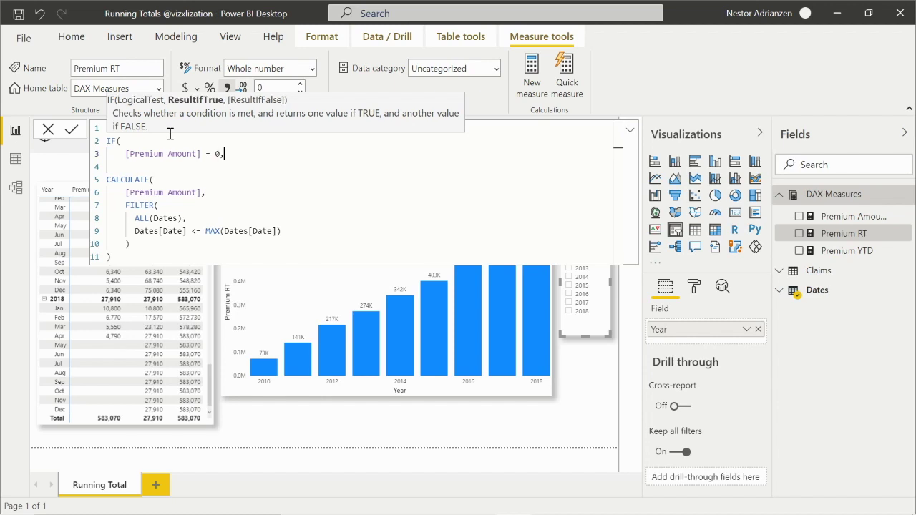
key("shift+Return")
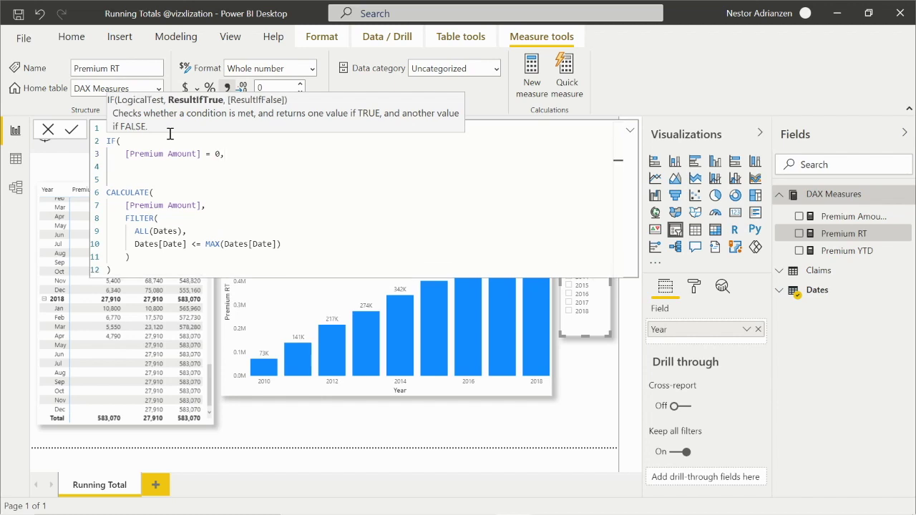
key("Tab")
type("bla")
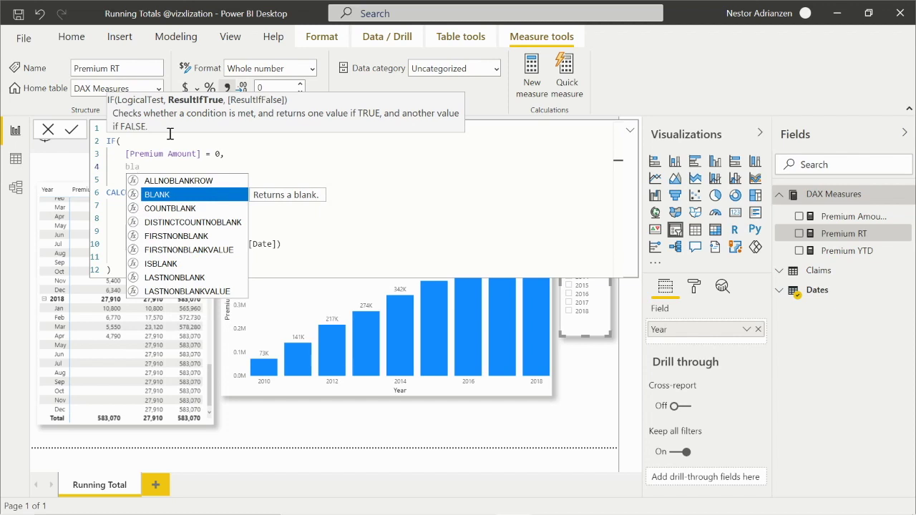
key("Tab")
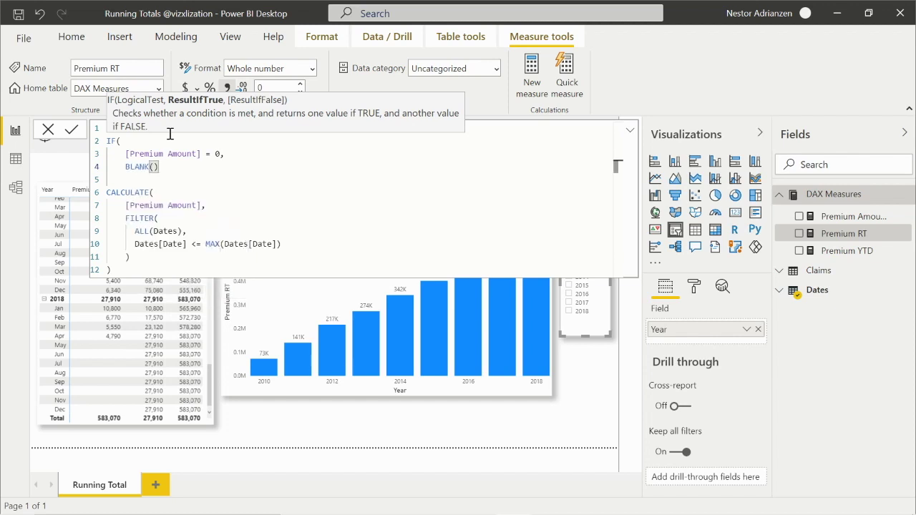
type("),")
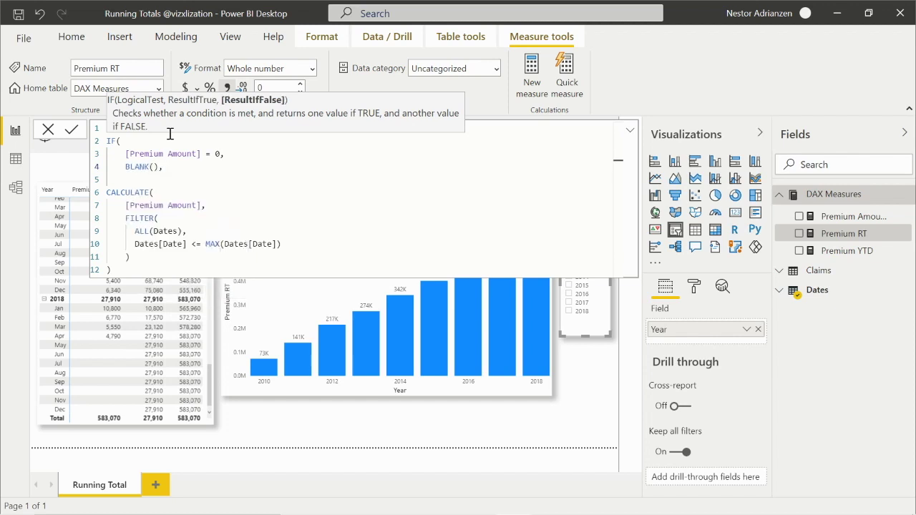
- Indent the CALCULATE block under the IF and close the IF with a final bracket
left_click(128, 182)
key("Delete")
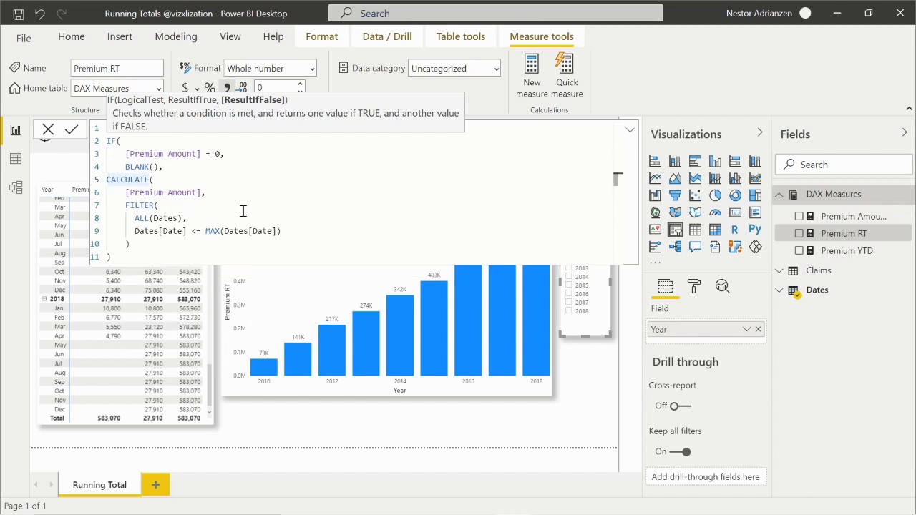
key("Tab")
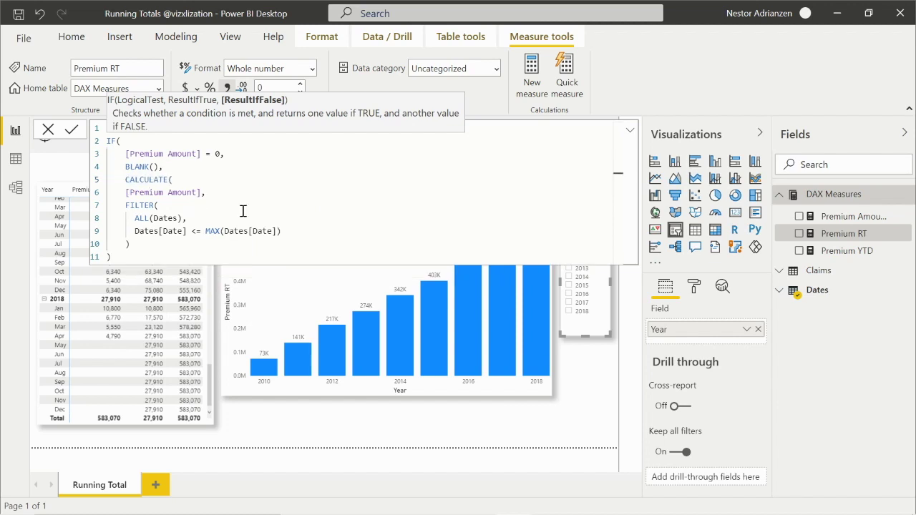
key("Tab")
left_click(126, 193)
key("Tab")
key("Tab")
left_click(126, 205)
key("Tab")
key("Tab")
key("Tab")
left_click(134, 218)
key("Tab")
key("Tab")
key("Tab")
left_click(131, 231)
key("Tab")
key("Tab")
key("Tab")
key("Tab")
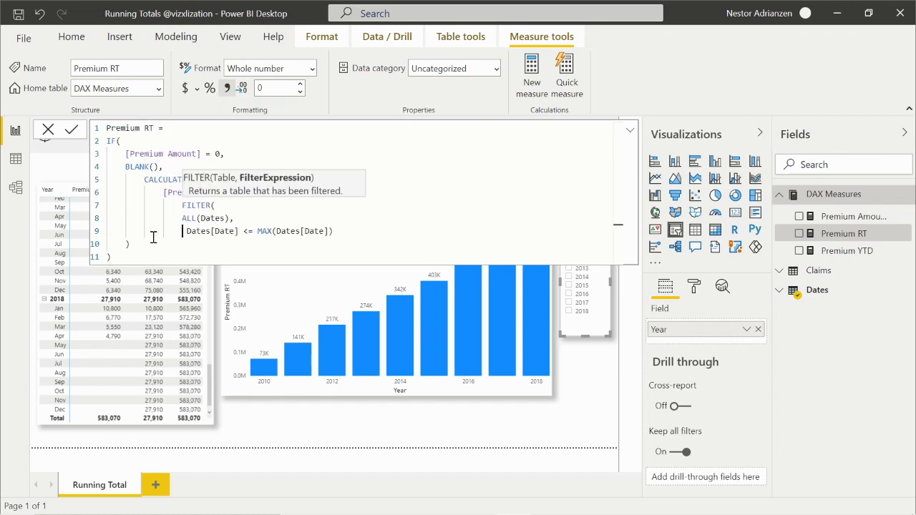
key("Up")
key("Home")
key("Tab")
key("Down")
key("Down")
key("Home")
key("Tab")
key("Tab")
key("Tab")
left_click(106, 258)
key("Tab")
key("Tab")
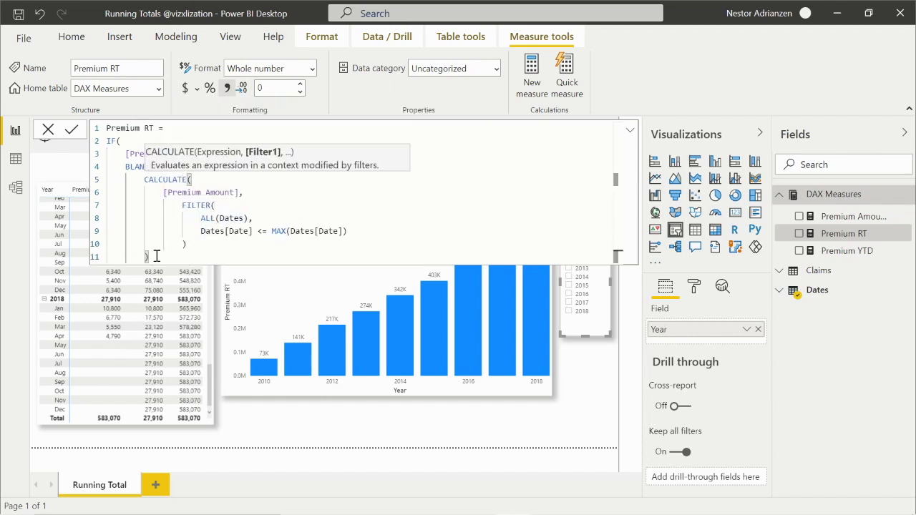
key("End")
key("Return")
type(")")
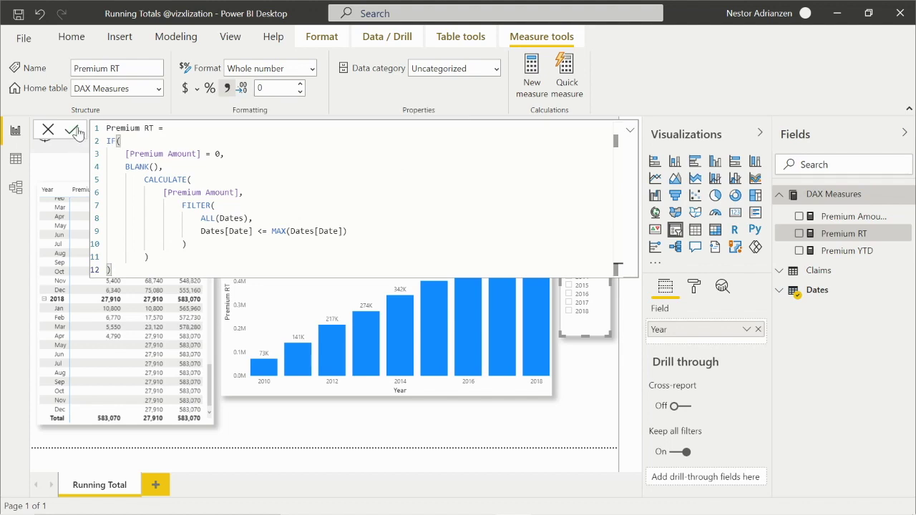
- Commit the revised Premium RT formula and return to the unselected report
left_click(77, 132)
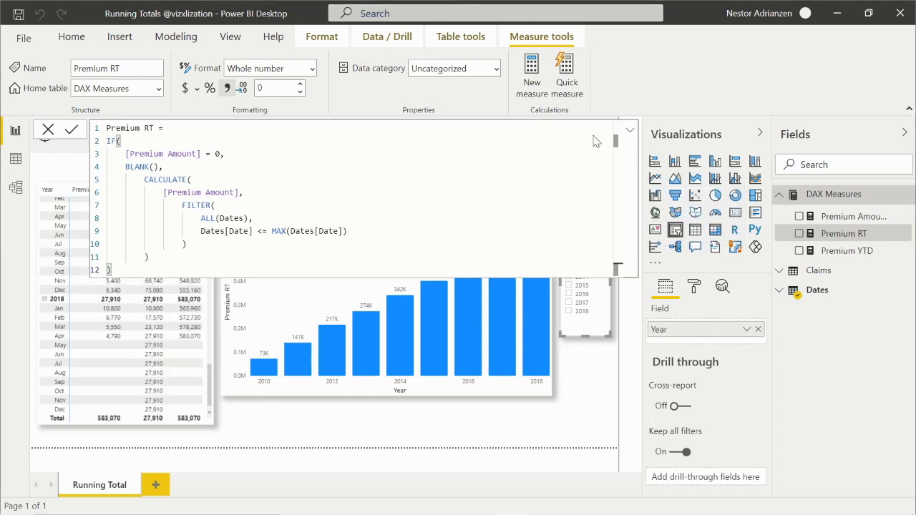
left_click(629, 134)
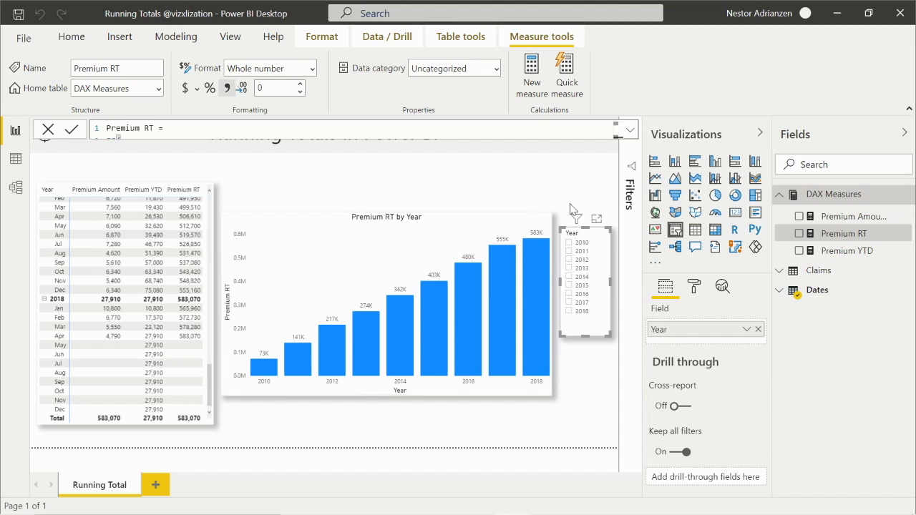
left_click(481, 408)
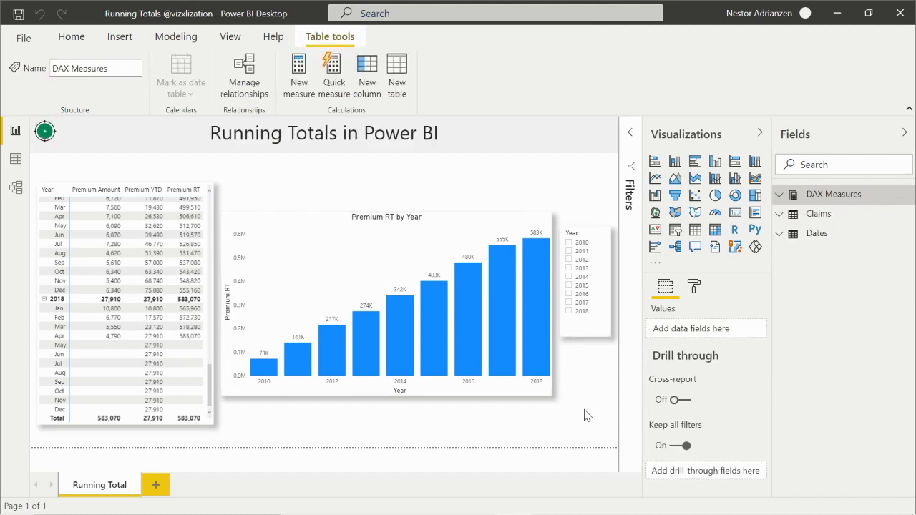
- Select 2010, 2011 and 2012 in the Year slicer so Premium RT shows 73K, 141K and 217K
left_click(569, 244)
left_click(569, 252, "ctrl")
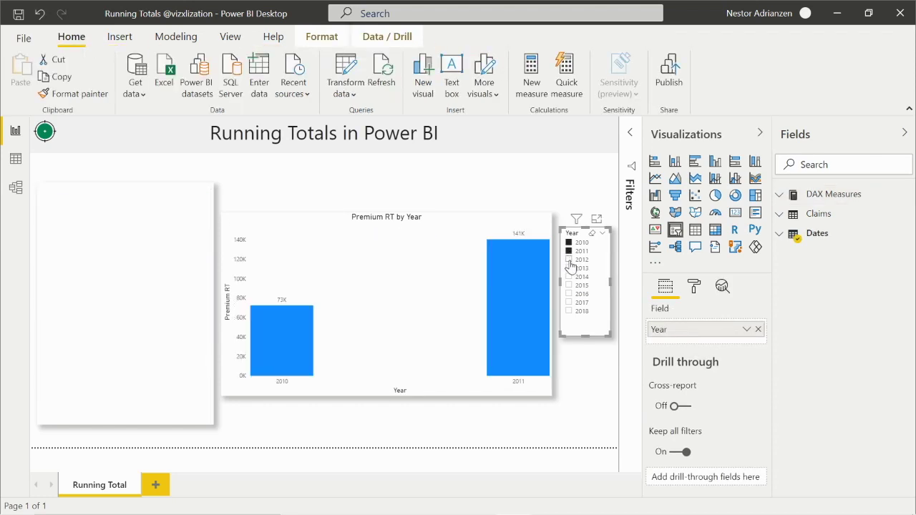
left_click(569, 260, "ctrl")
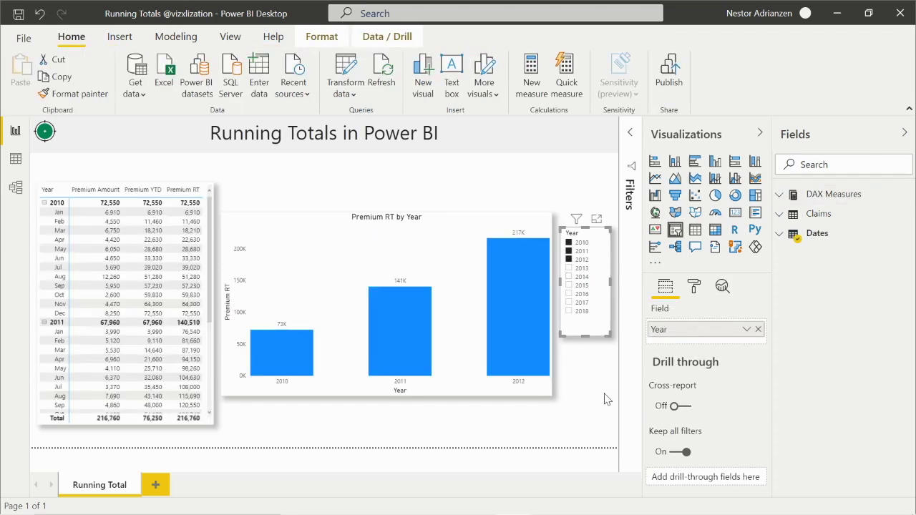